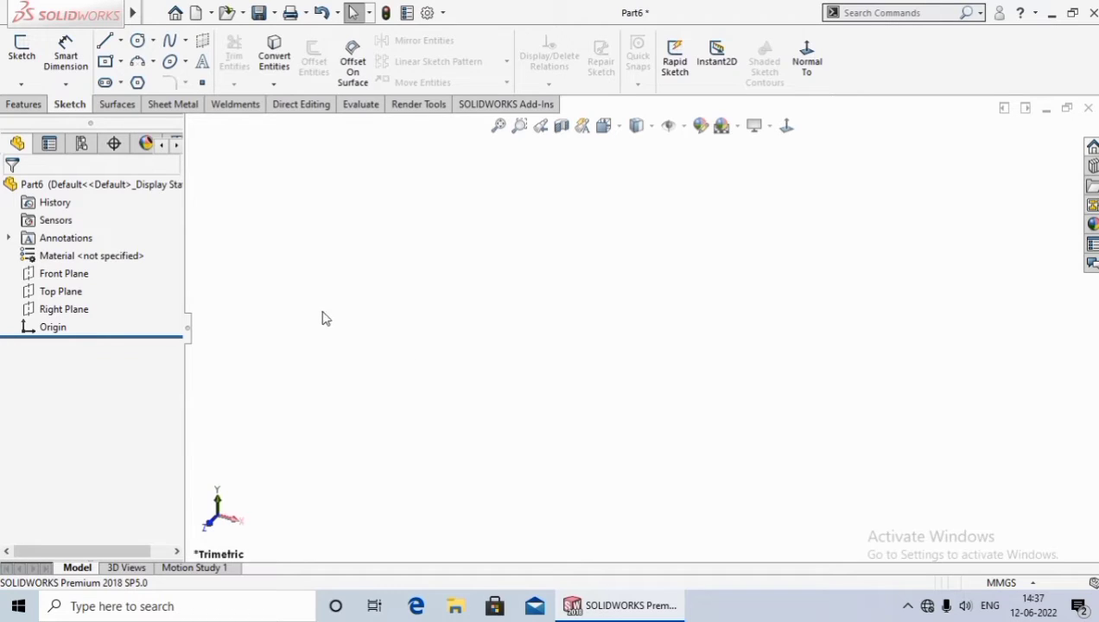
Sketch a center rectangle on the Top Plane, centred on the origin, and exit the rectangle tool
left_click(57, 291)
left_click(70, 268)
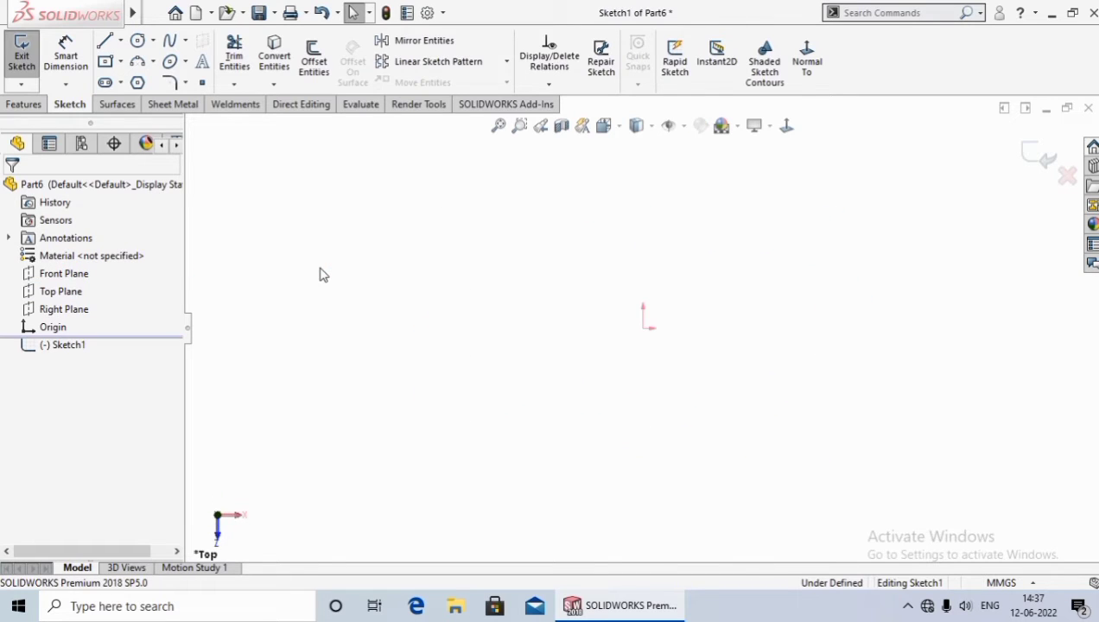
left_click(122, 62)
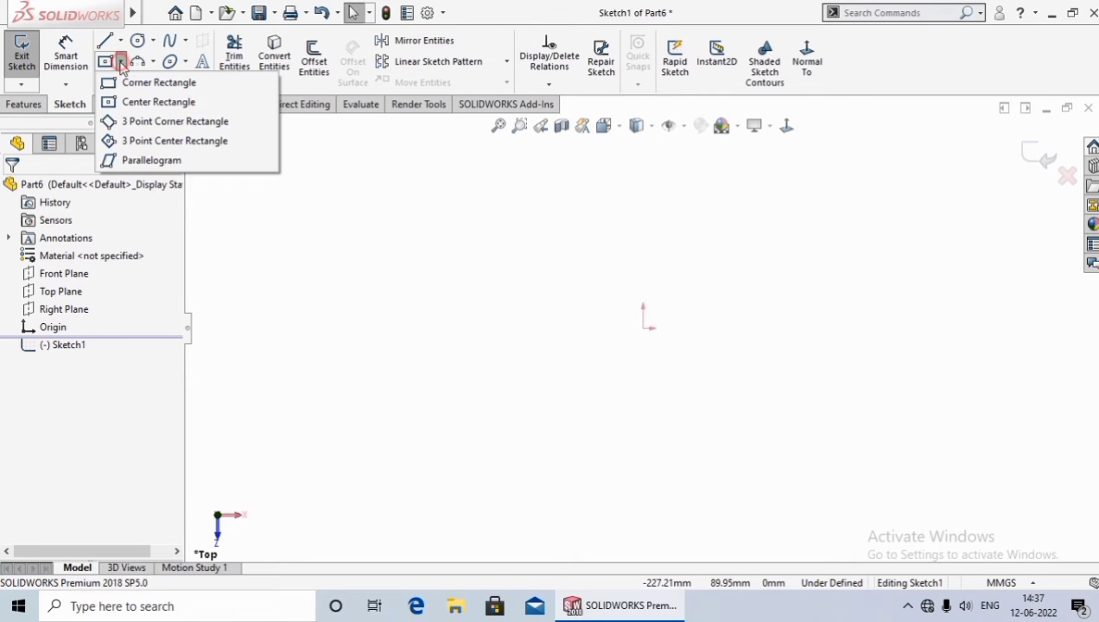
left_click(147, 100)
left_click(643, 327)
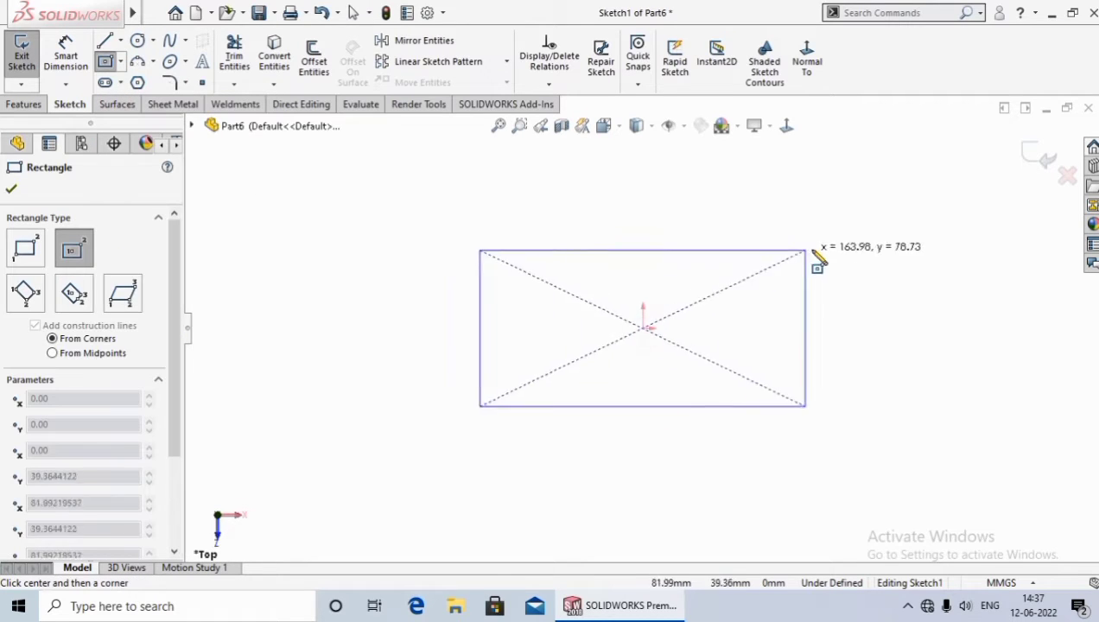
left_click(819, 226)
right_click(819, 228)
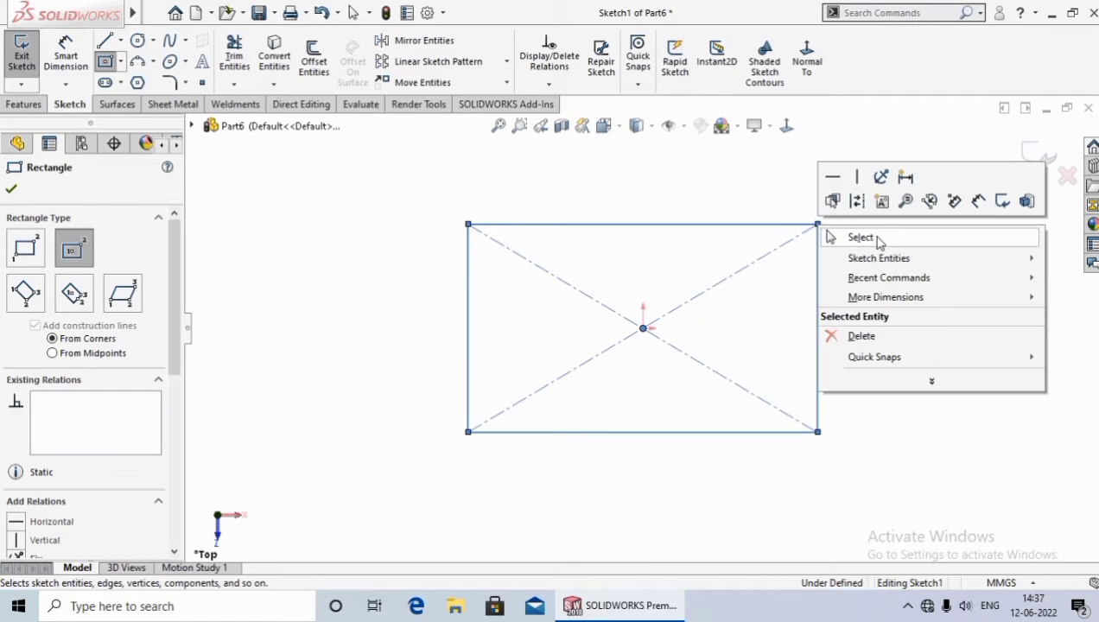
left_click(874, 238)
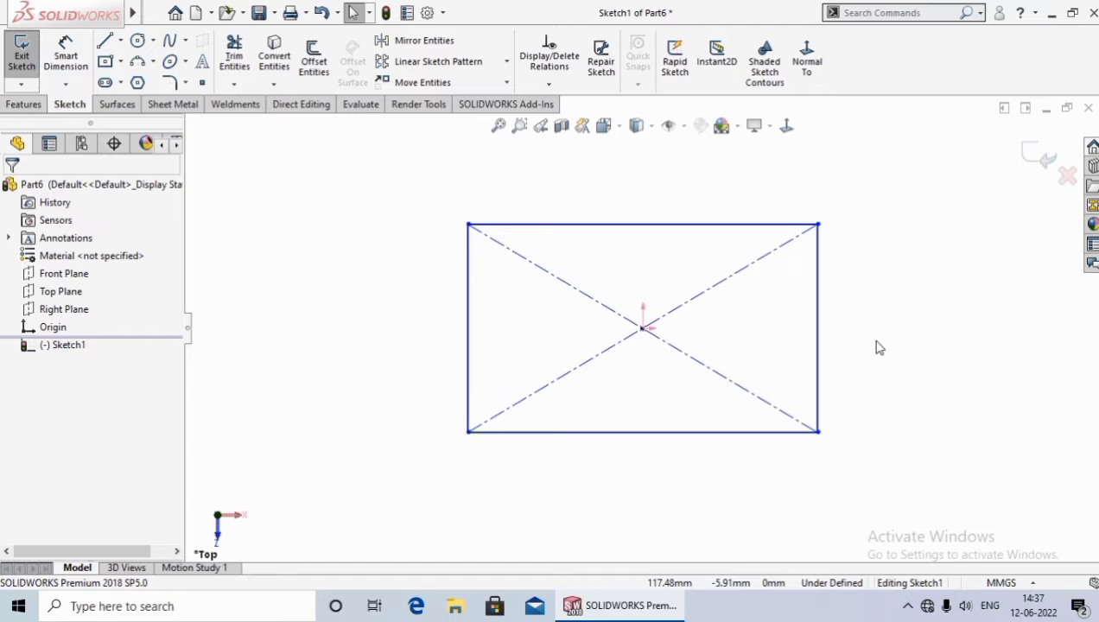
Extrude the rectangle sketch to a 25 mm depth as Boss-Extrude1
left_click(26, 104)
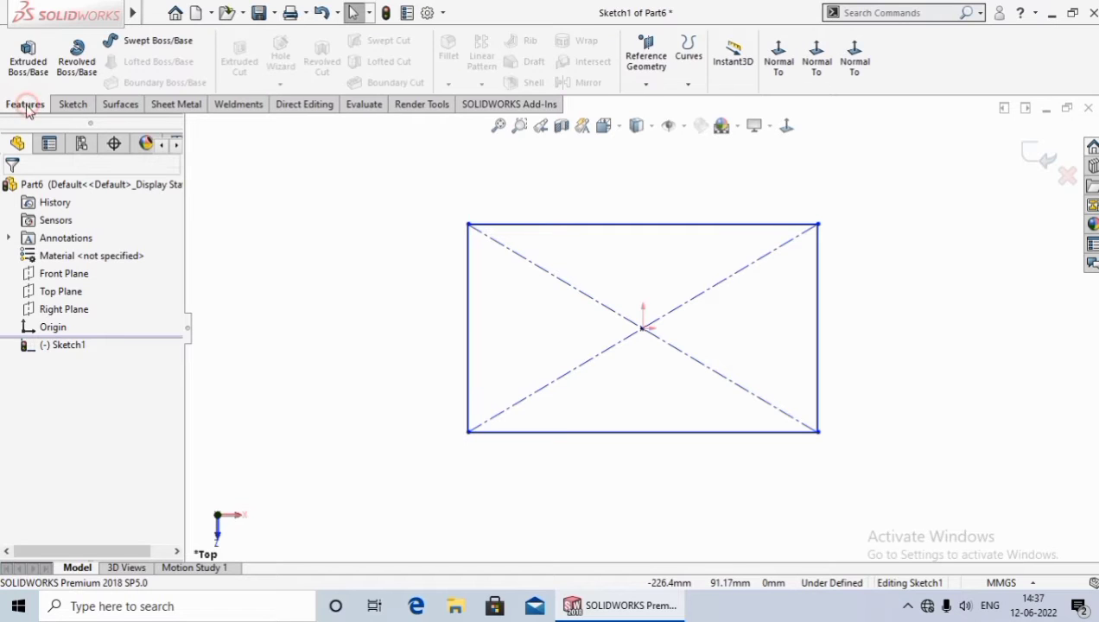
left_click(29, 60)
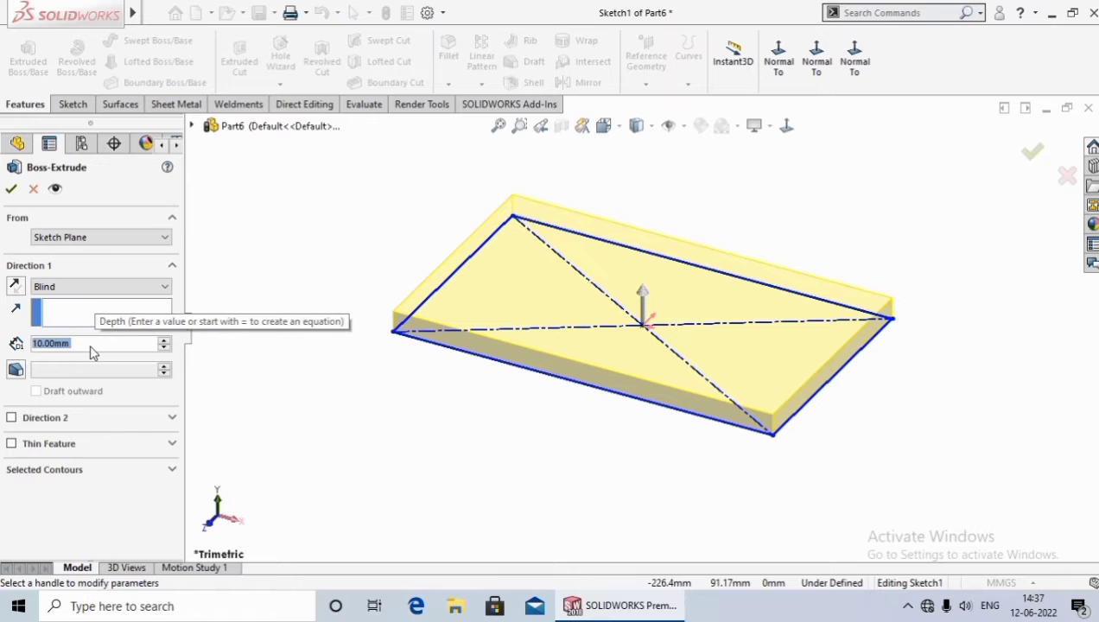
type("25")
key("Return")
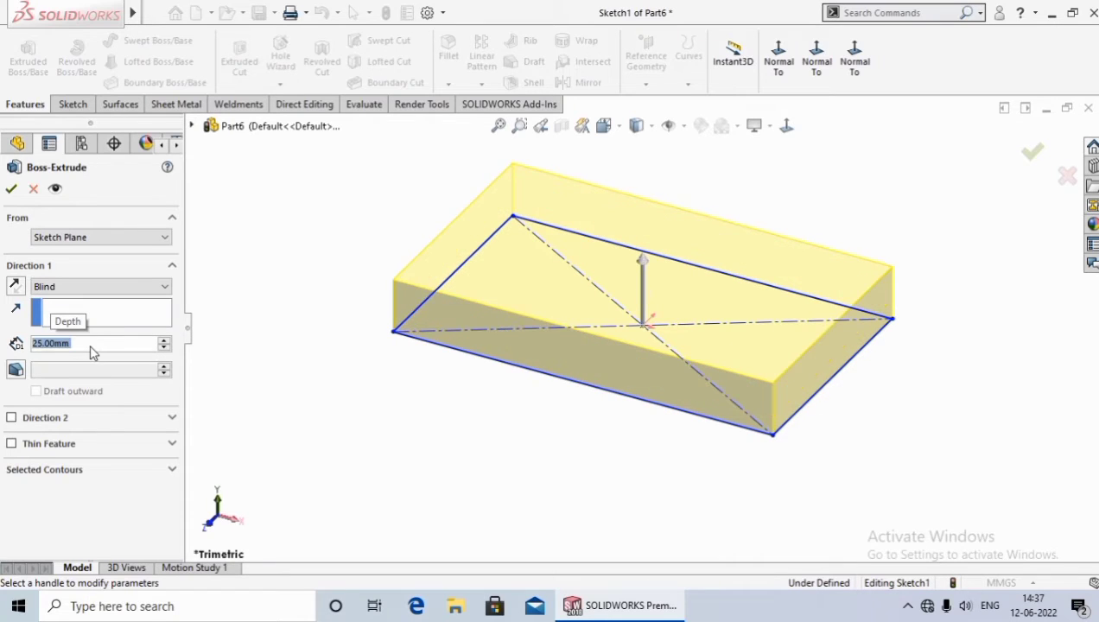
left_click(11, 188)
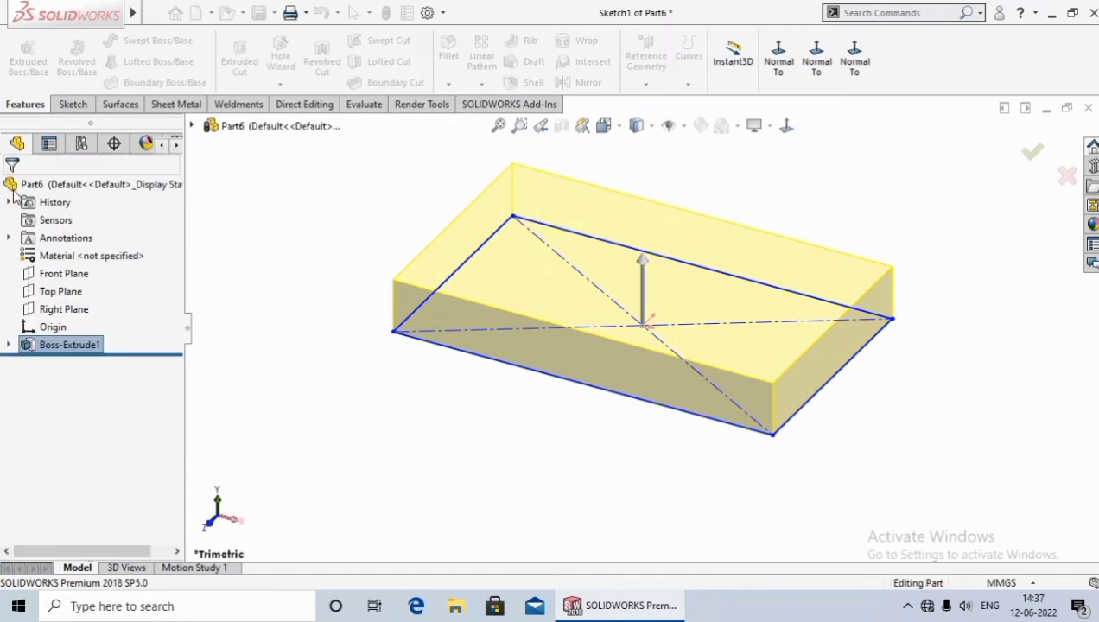
left_click(366, 418)
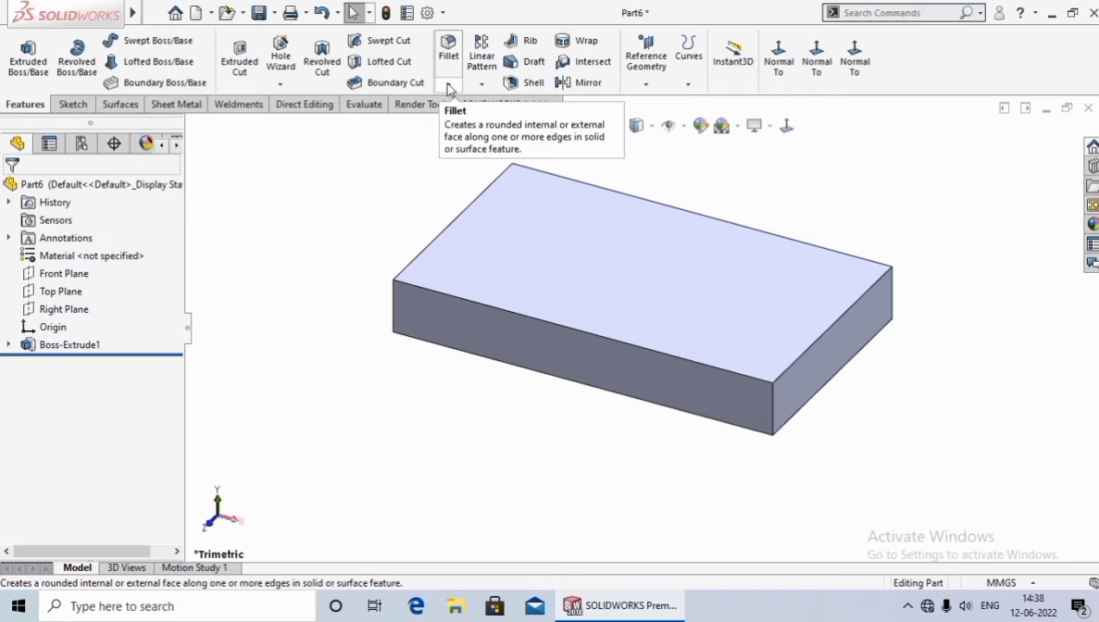
Start a Fillet feature and compare Manual with FilletXpert, ending on Manual
left_click(448, 86)
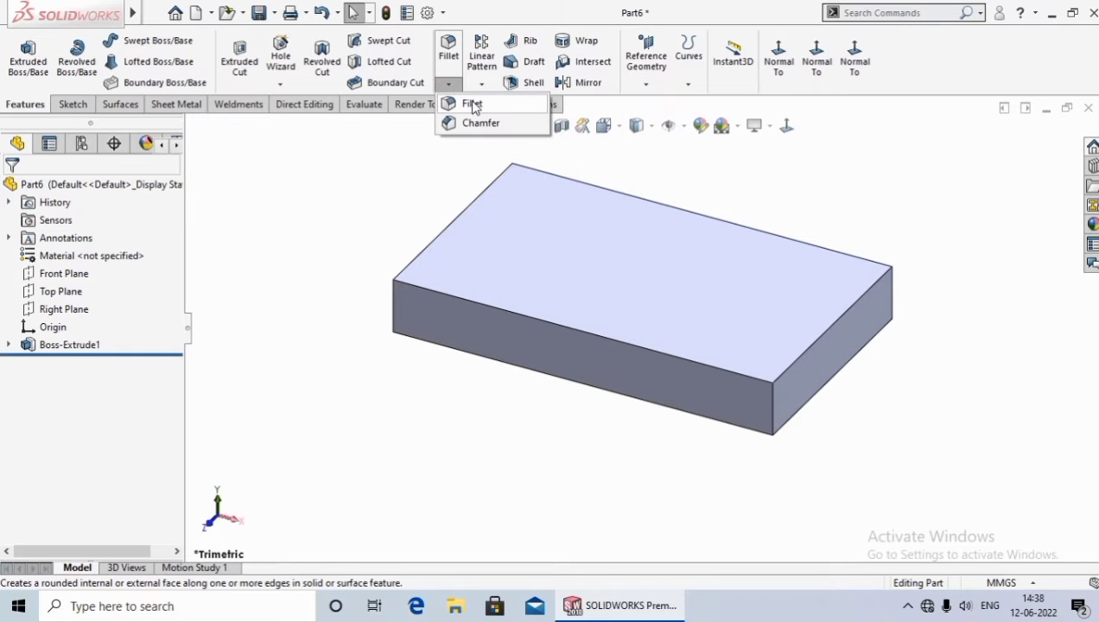
left_click(467, 104)
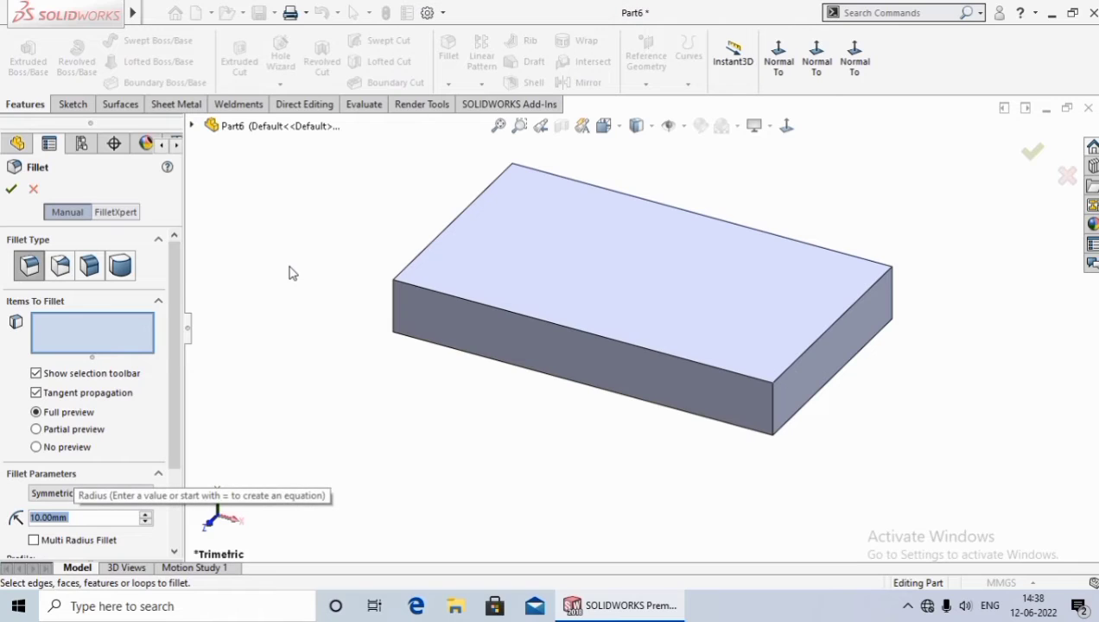
left_click(76, 216)
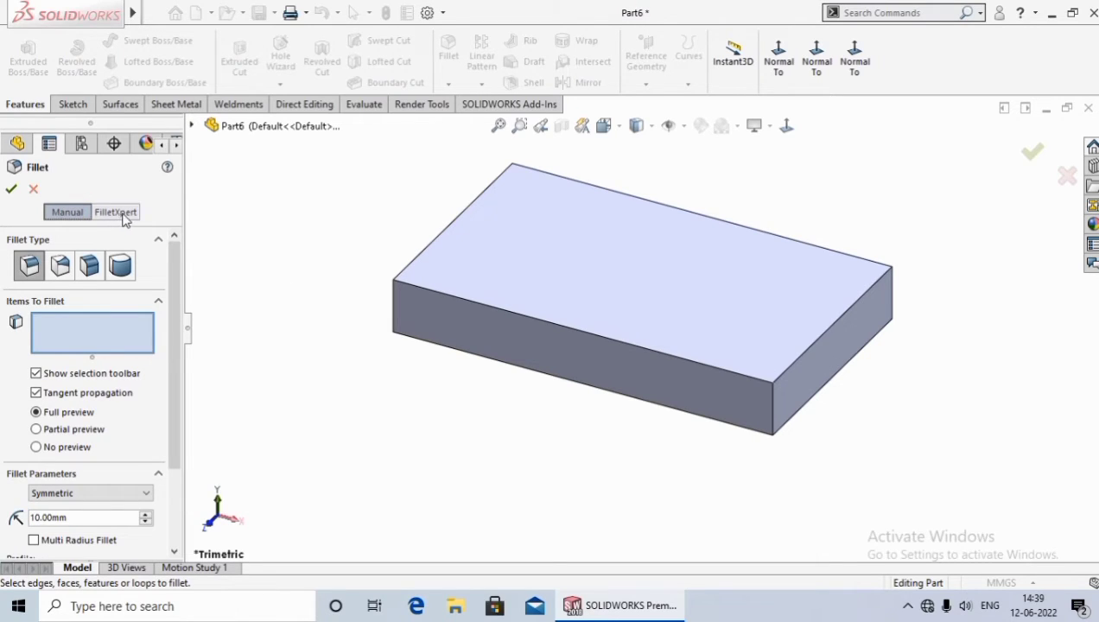
left_click(122, 218)
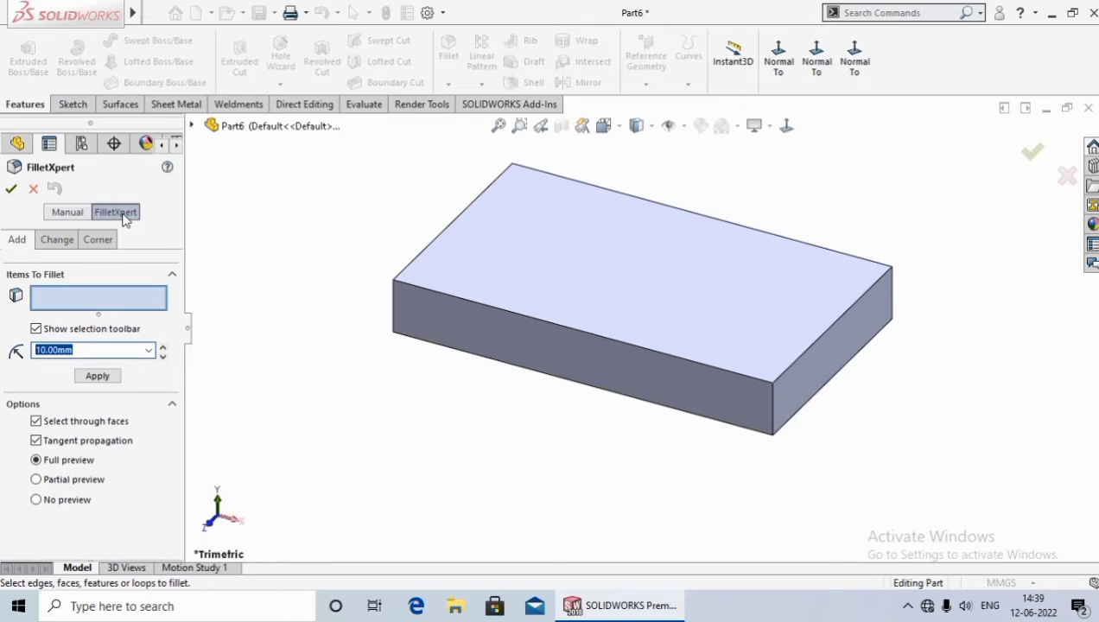
left_click(71, 215)
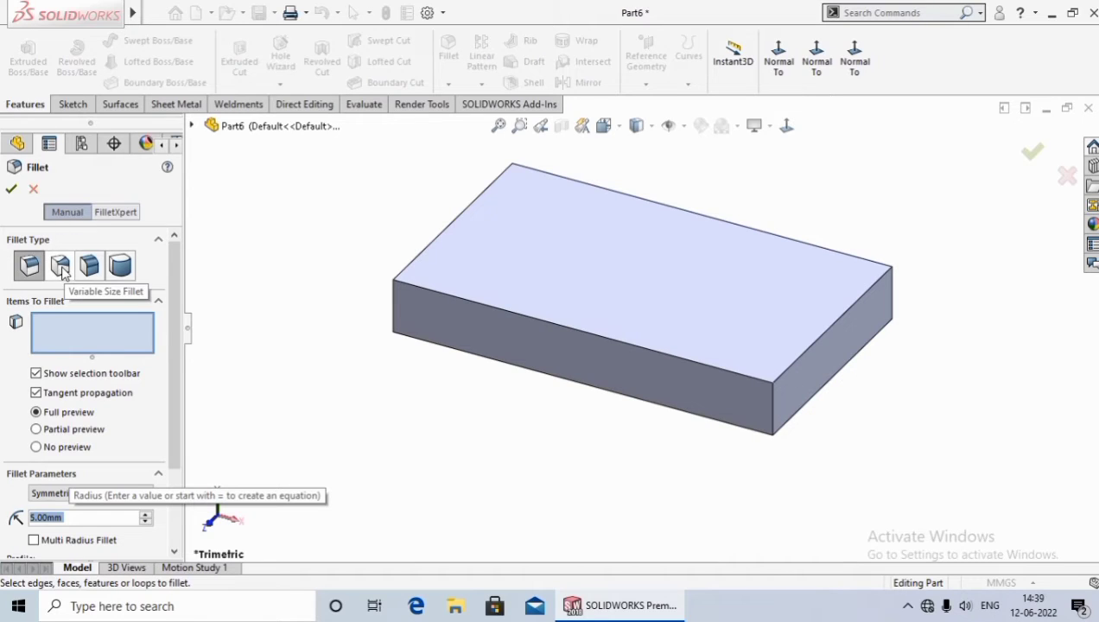
Try the variable size, face and full round fillet types, then settle on Constant Size
left_click(60, 267)
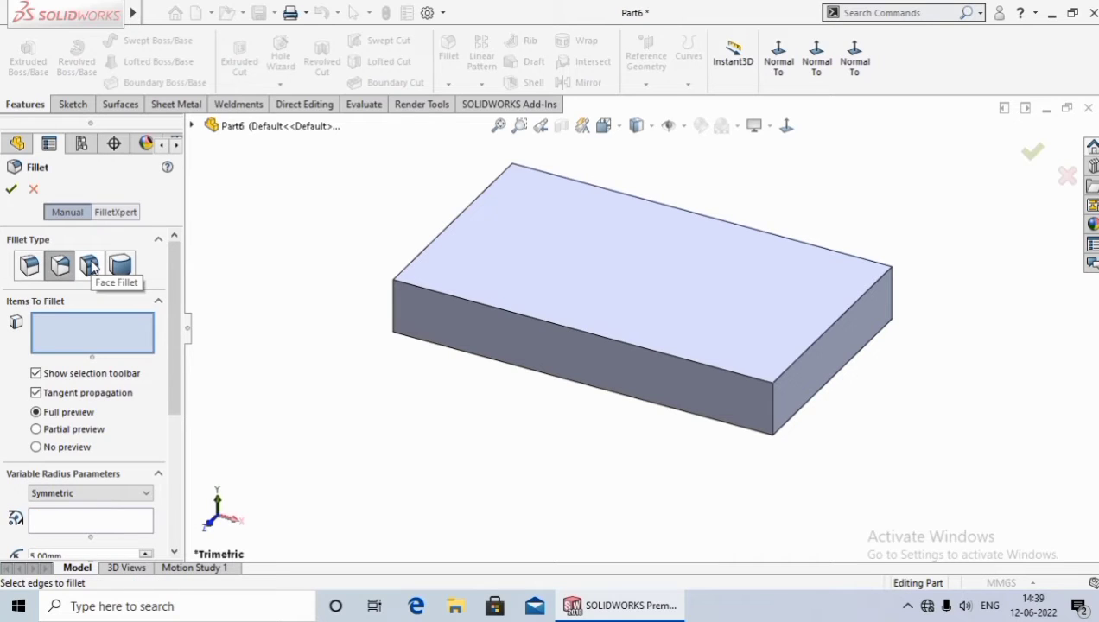
left_click(90, 266)
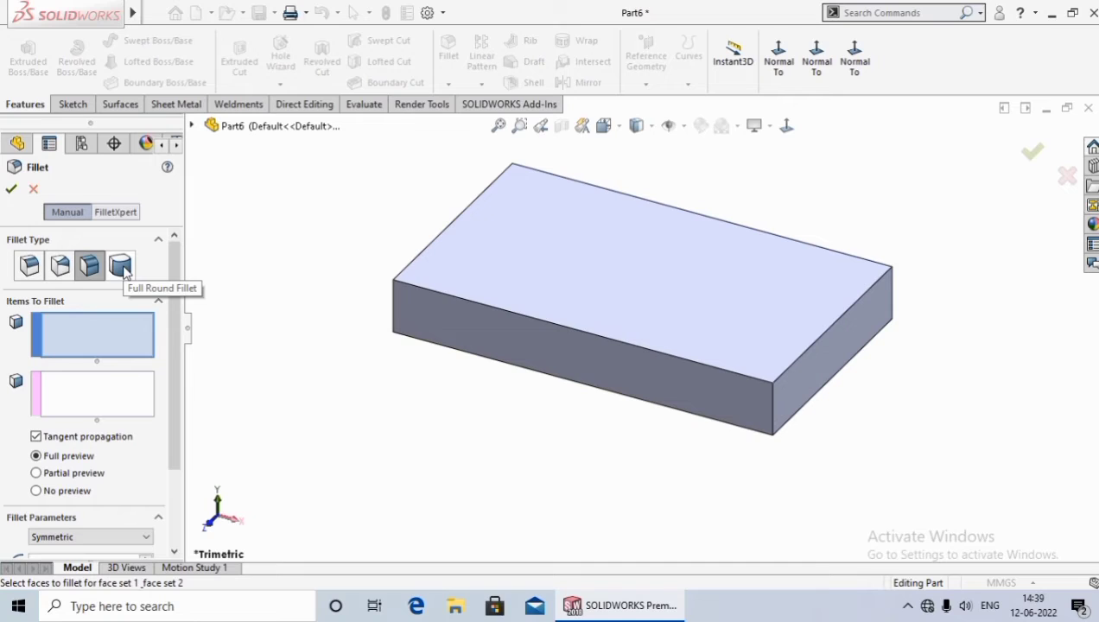
left_click(121, 266)
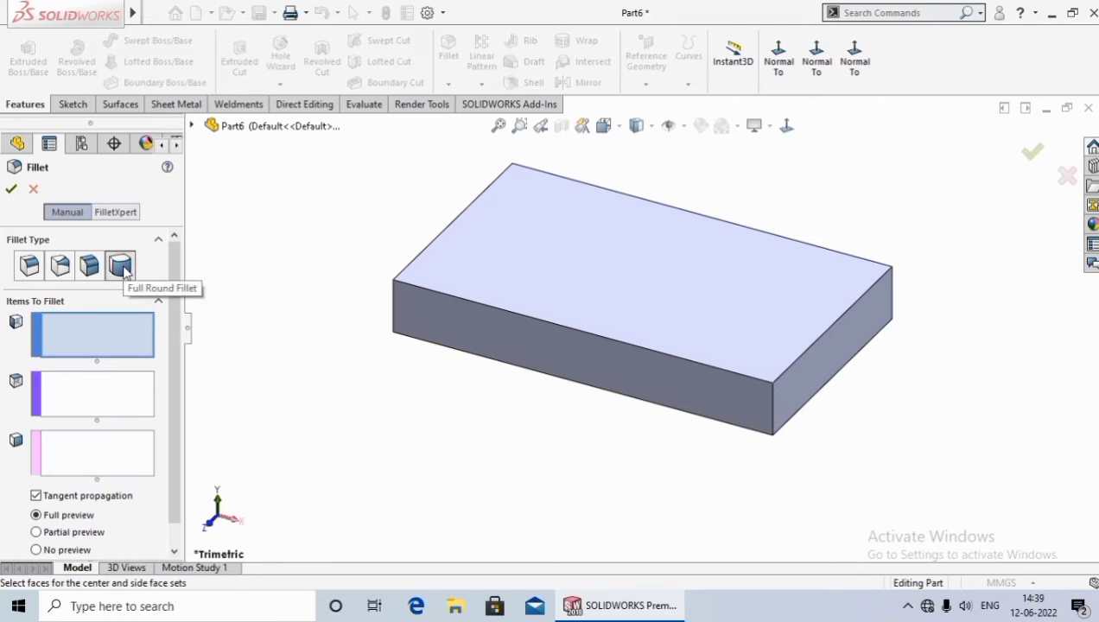
left_click(28, 264)
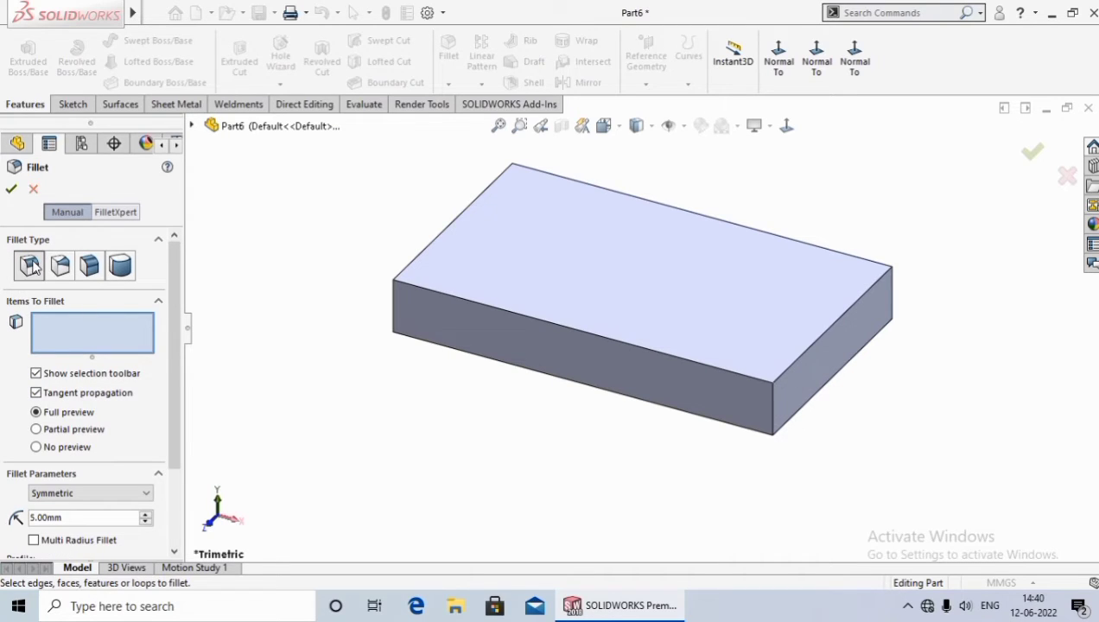
Select the block's top front and top left edges for the fillet
left_click(97, 336)
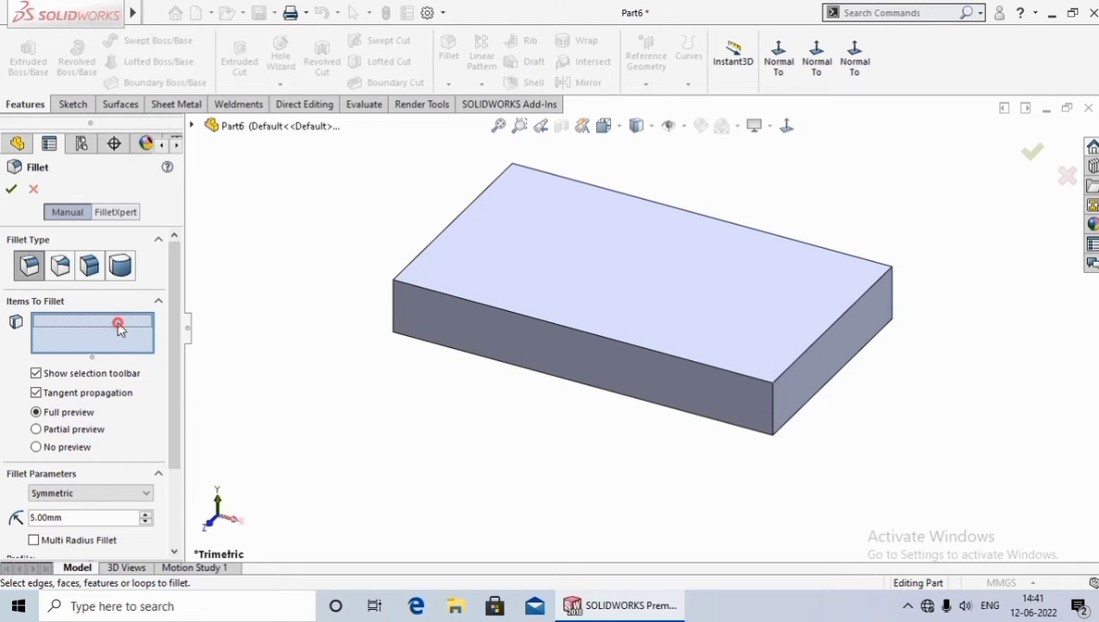
left_click(450, 304)
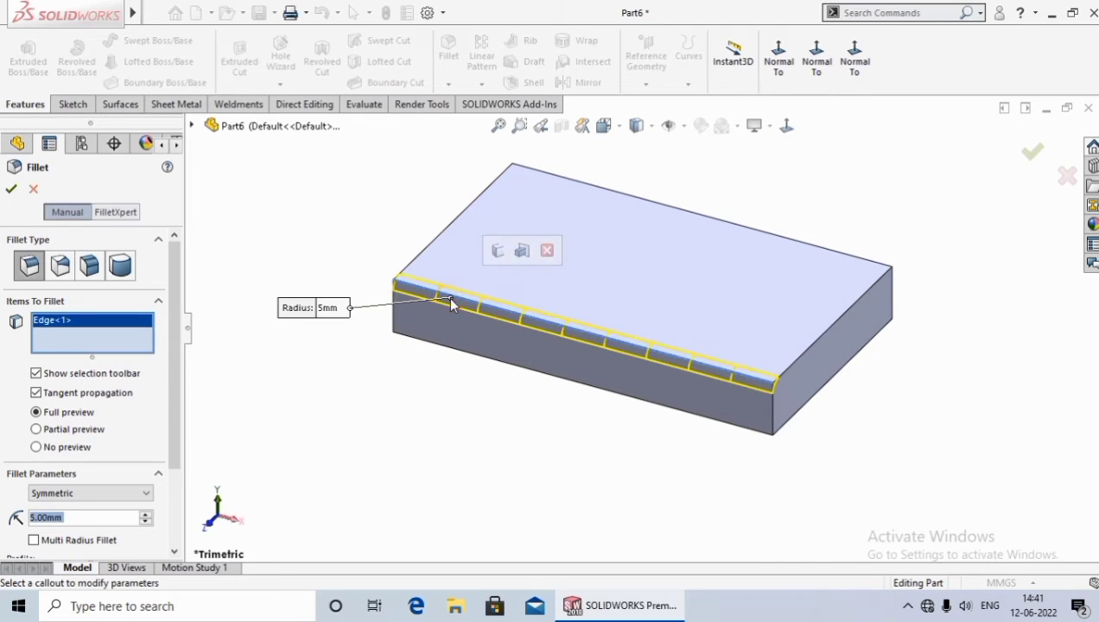
middle_click_drag(449, 302, 402, 389)
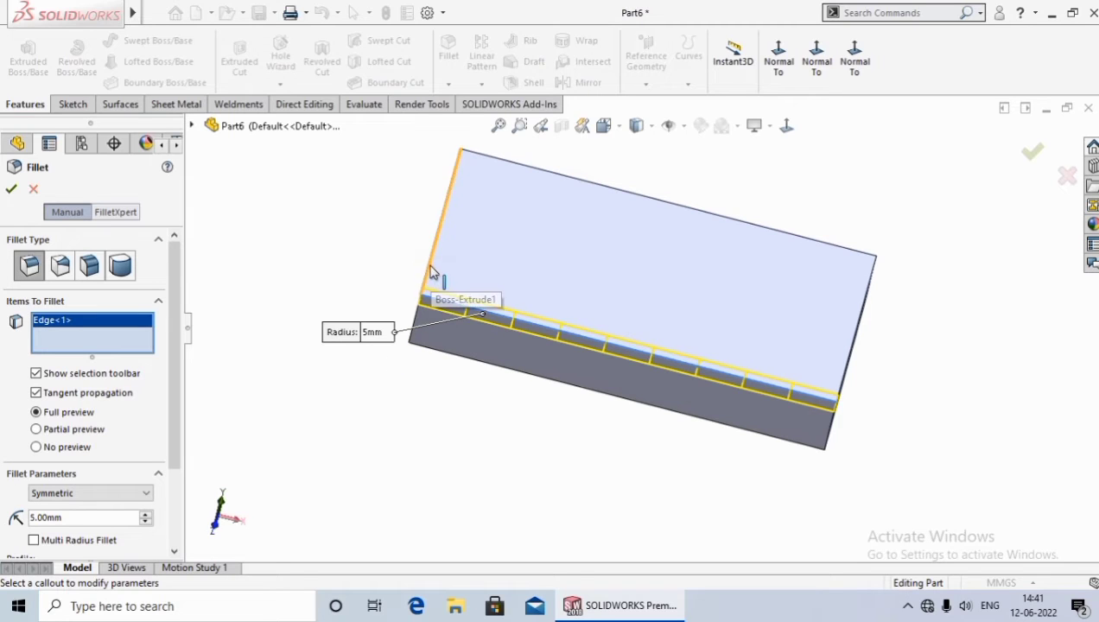
left_click(429, 273)
Add the vertical end edge of the block to the fillet
middle_click_drag(368, 417, 362, 385)
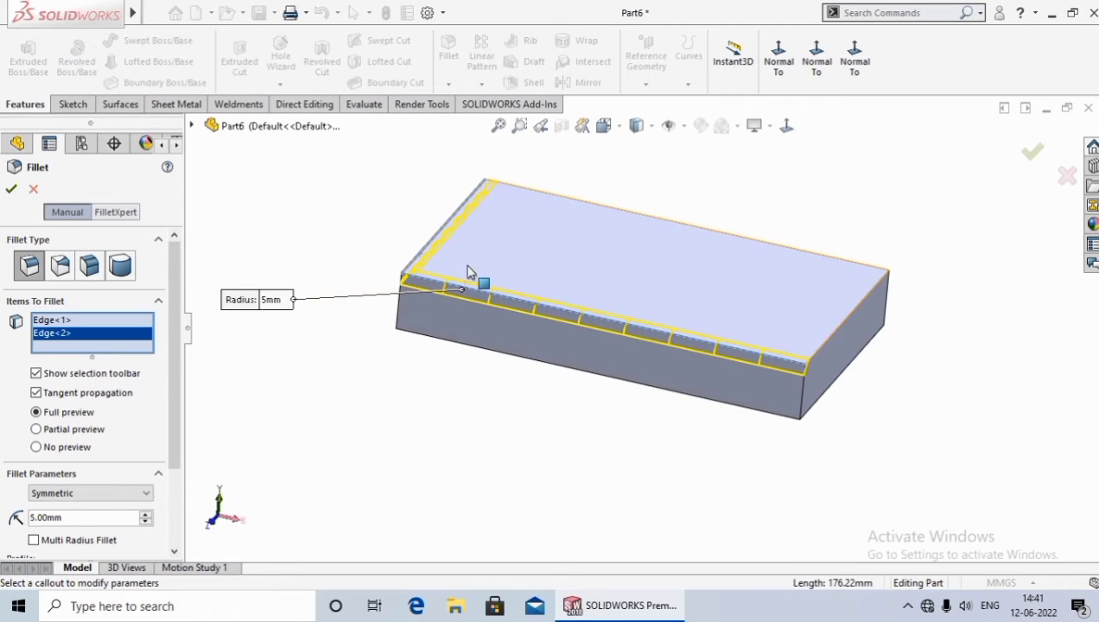
middle_click_drag(480, 286, 446, 356)
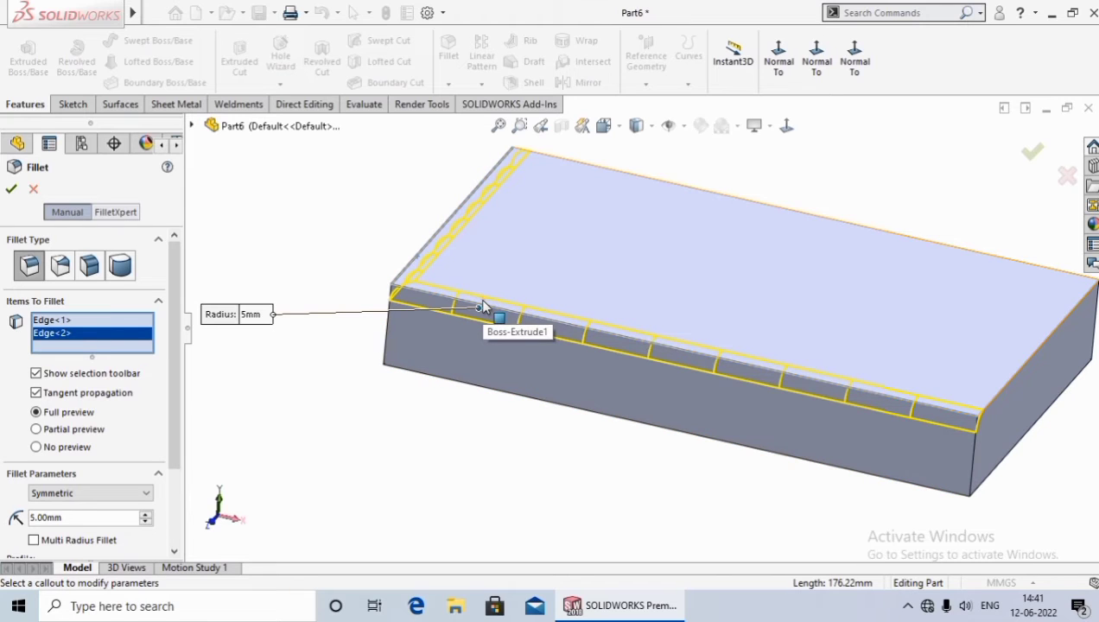
middle_click_drag(459, 386, 537, 314)
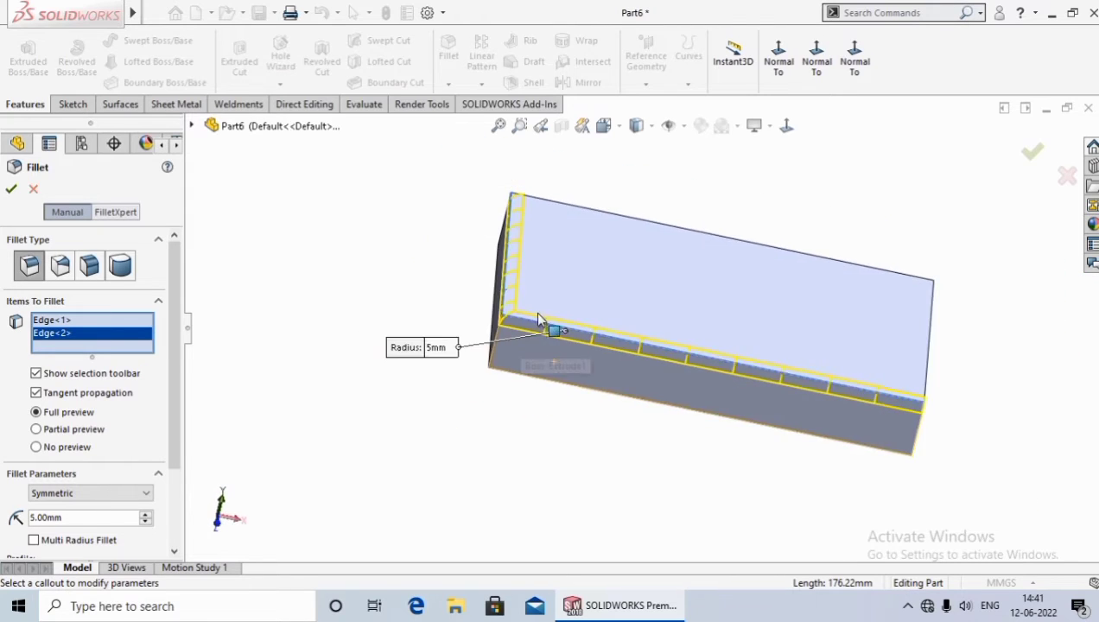
scroll(539, 318, "down", 3)
mouse_move(462, 481)
middle_mouse_down()
mouse_move(436, 422)
mouse_move(521, 483)
middle_mouse_up()
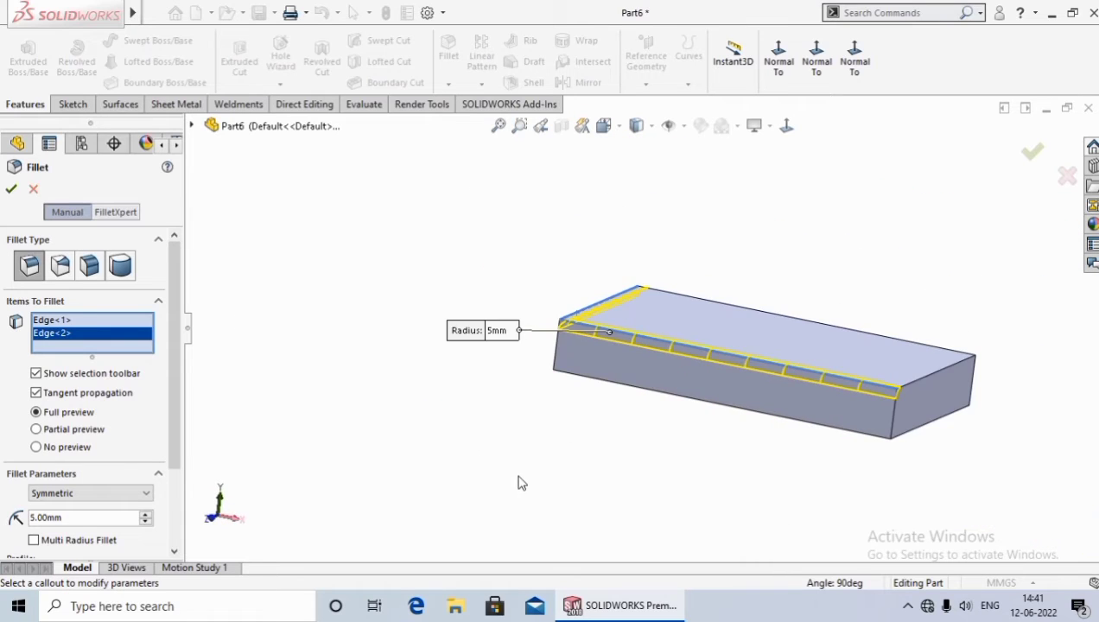
scroll(855, 453, "down", 4)
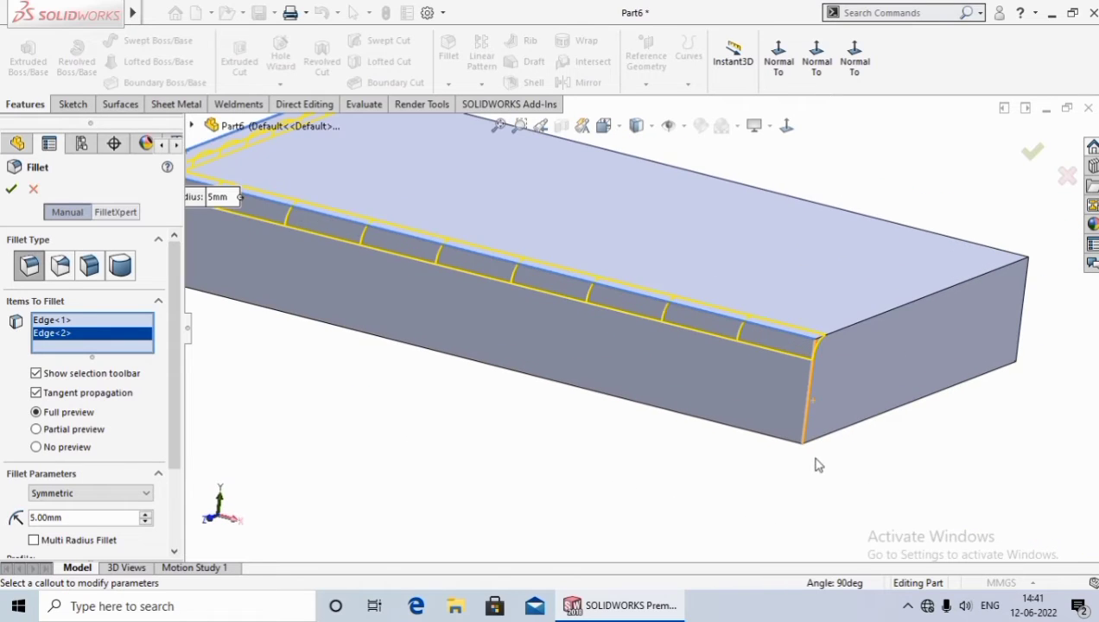
middle_click_drag(818, 465, 814, 482)
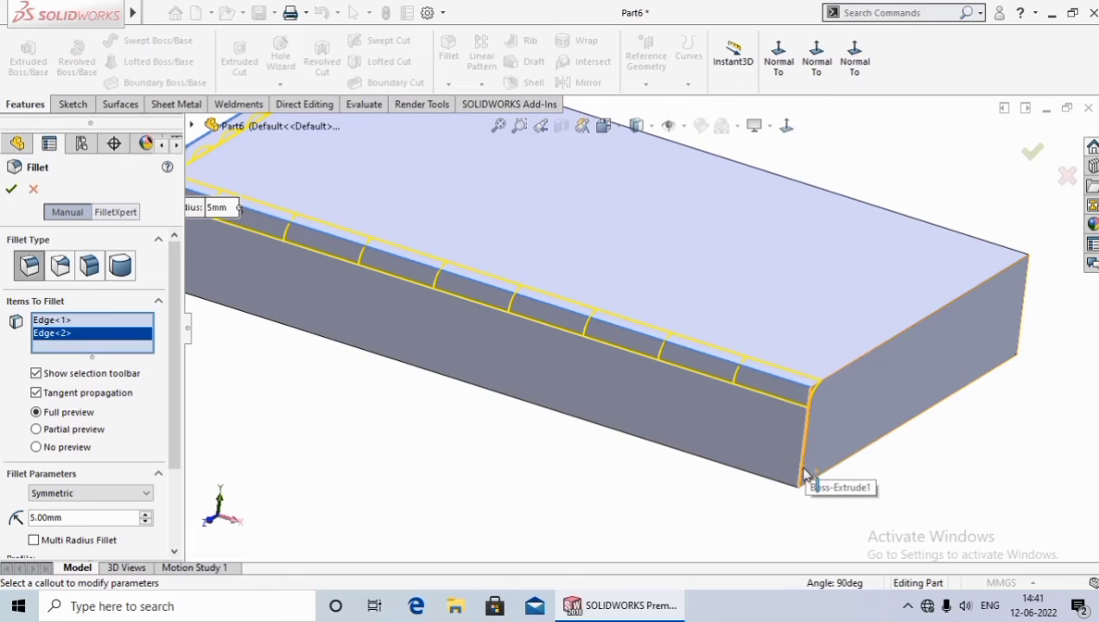
left_click(801, 466)
Clear all selections from the Items To Fillet list
scroll(795, 453, "down", 2)
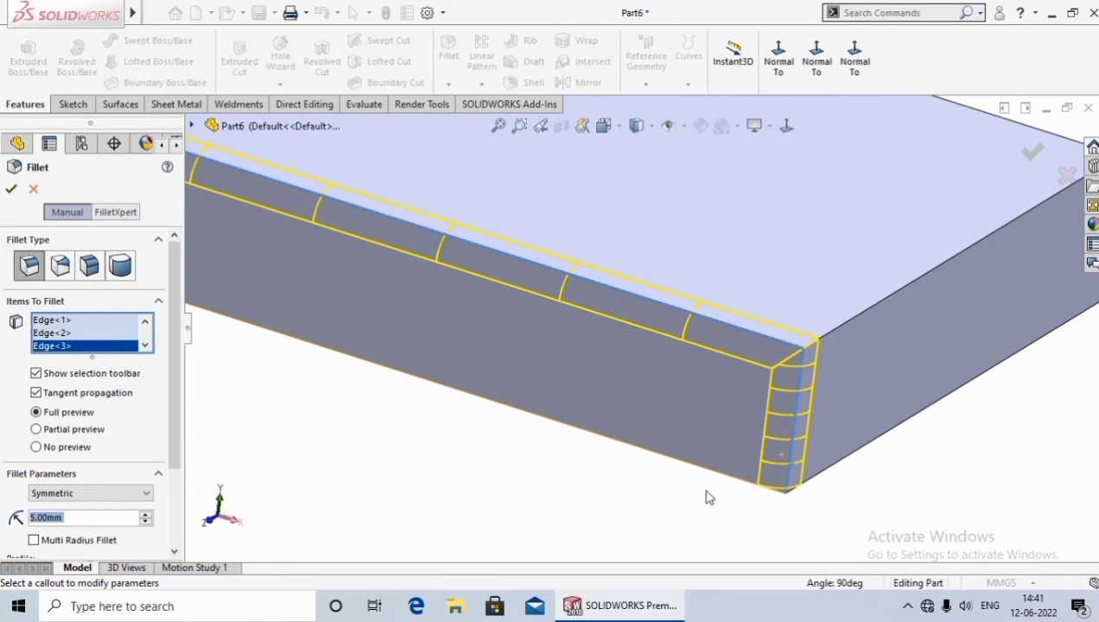
scroll(660, 515, "up", 3)
middle_click_drag(566, 466, 514, 414)
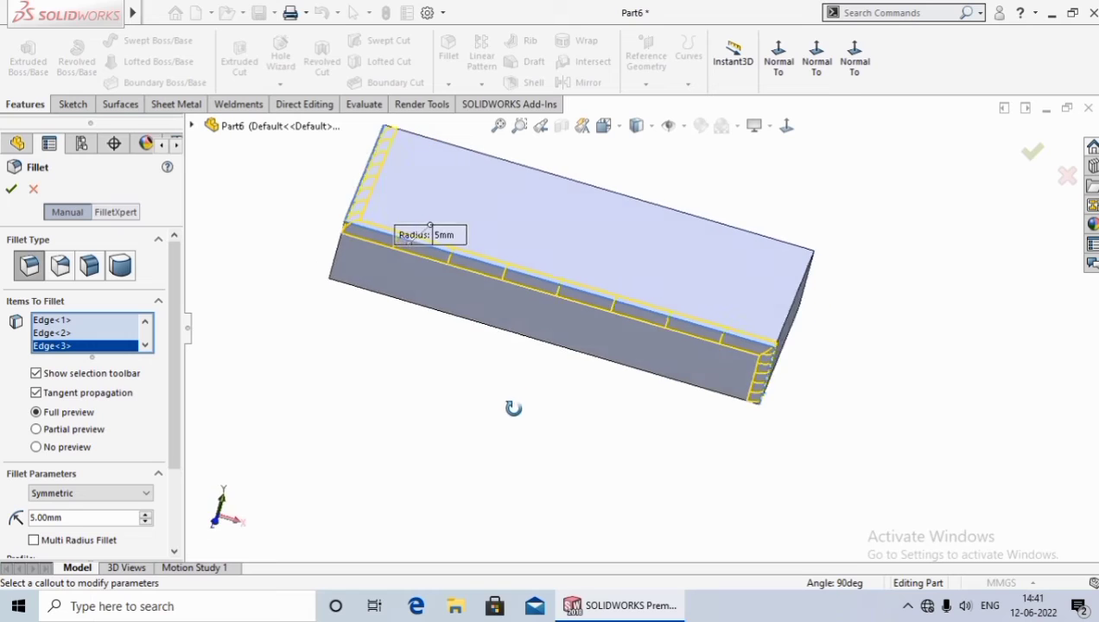
right_click(78, 320)
left_click(152, 330)
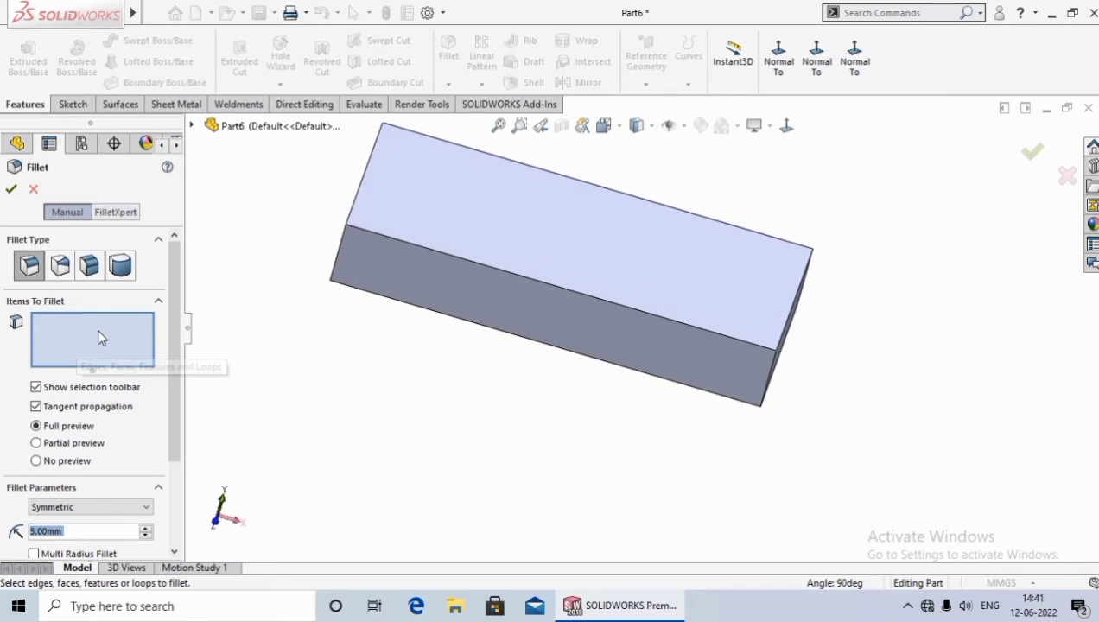
left_click(99, 329)
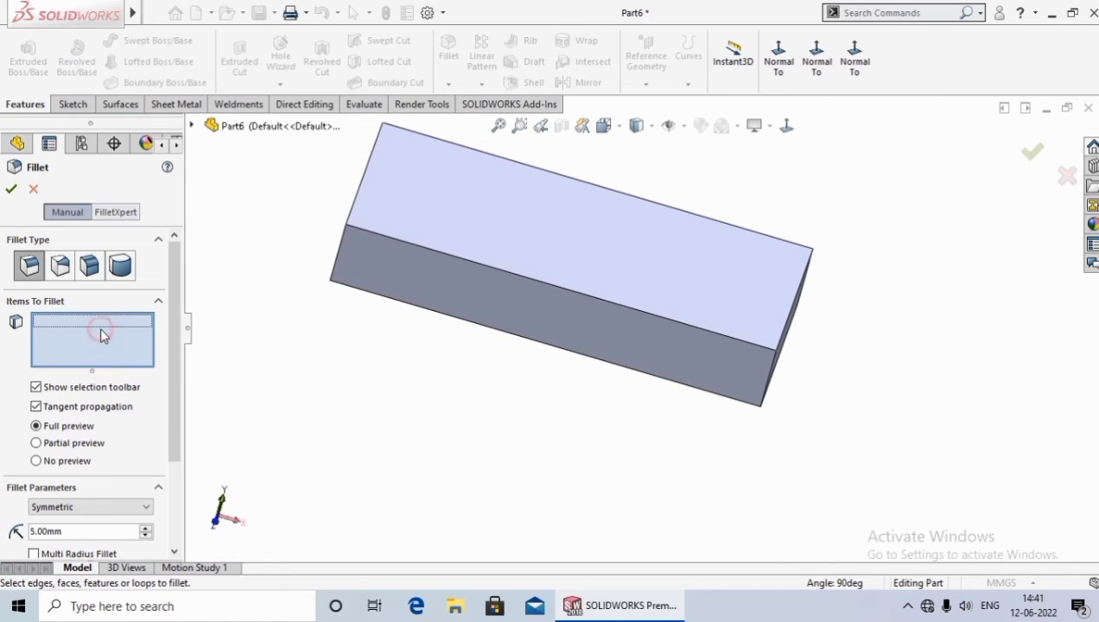
left_click(495, 232)
middle_click_drag(360, 384, 364, 417)
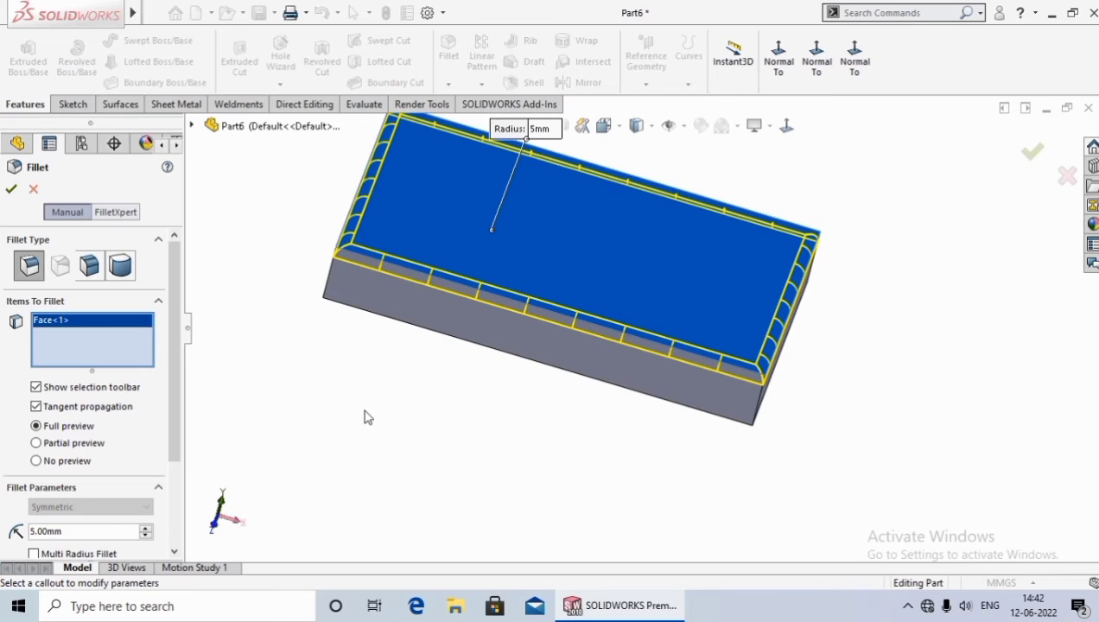
right_click(60, 320)
left_click(121, 328)
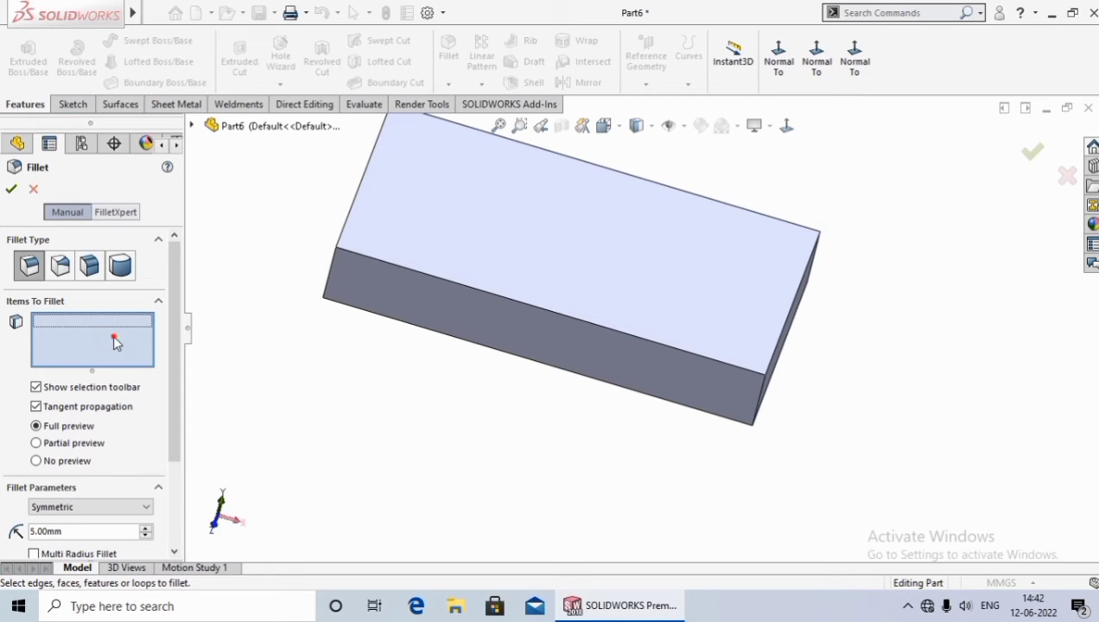
left_click(195, 126)
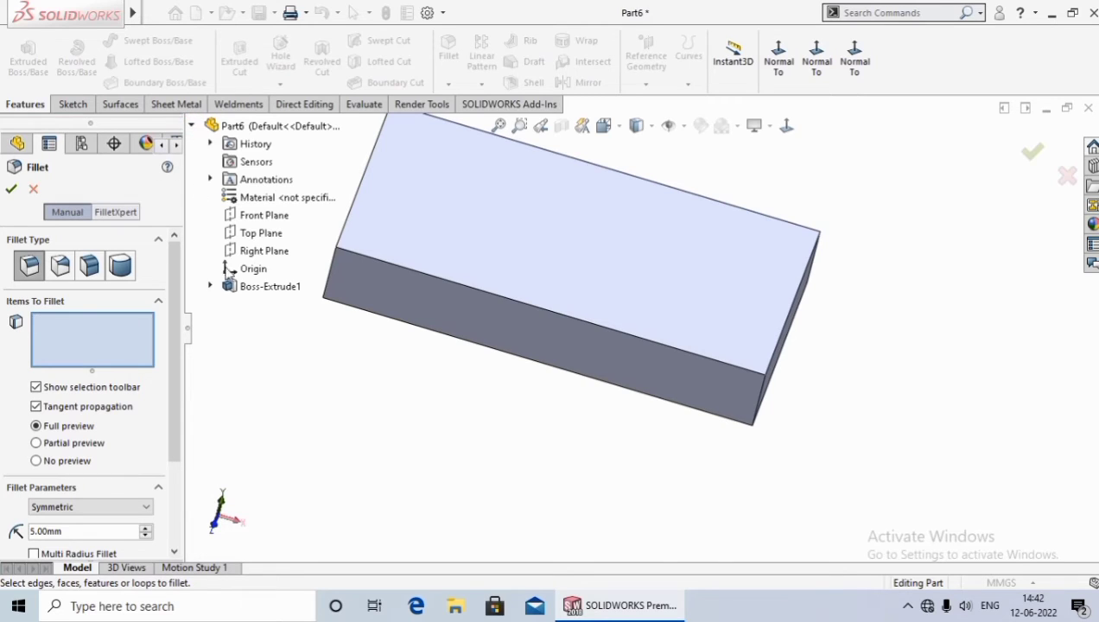
left_click(270, 286)
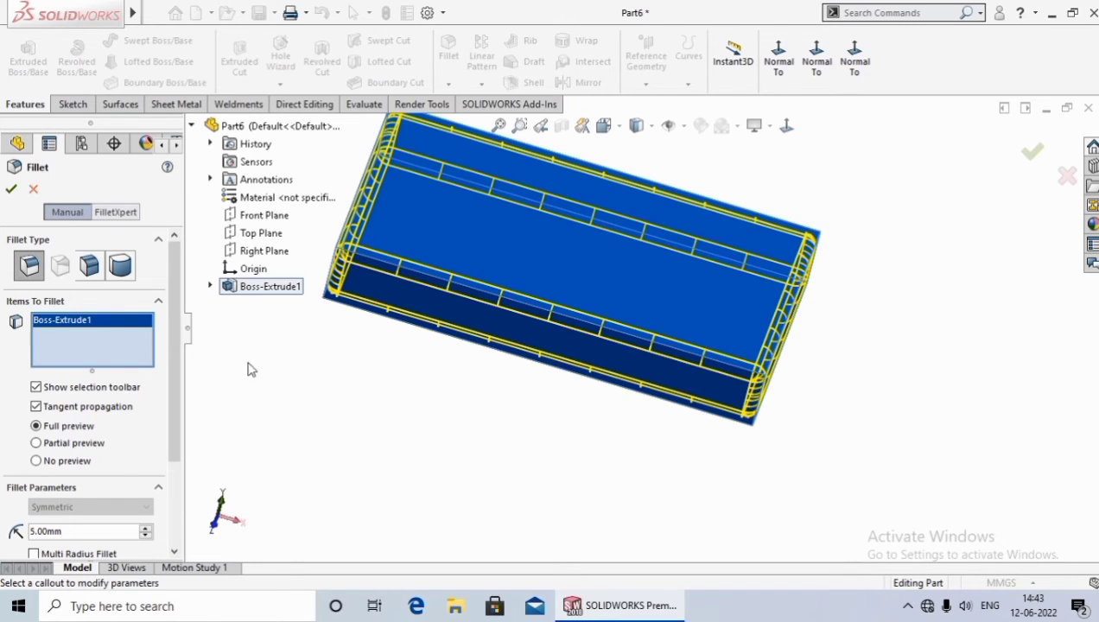
right_click(109, 329)
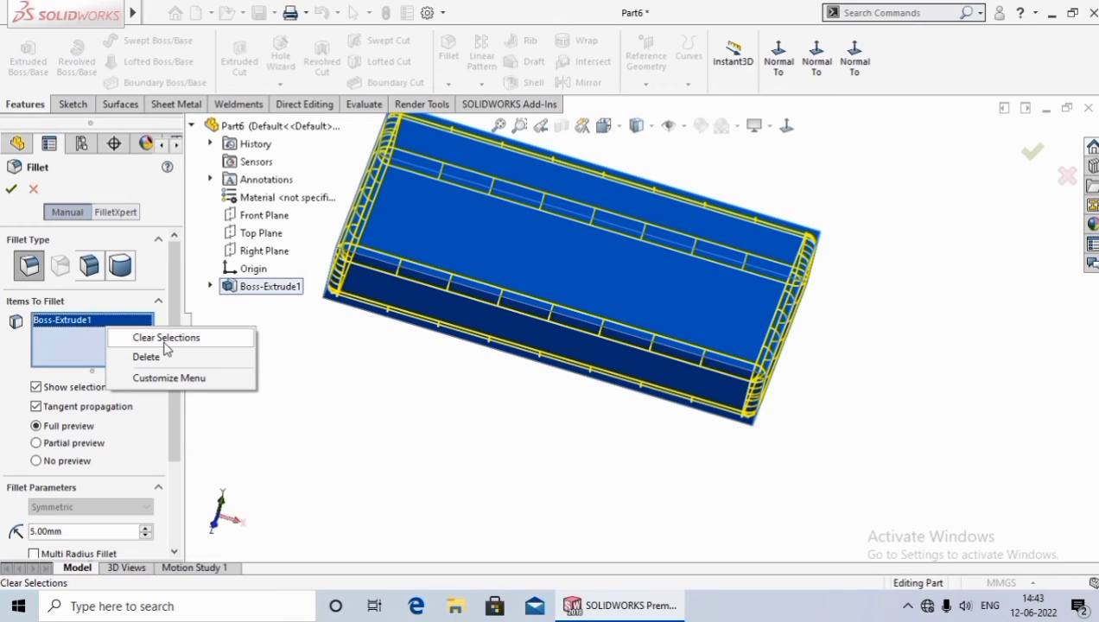
left_click(158, 339)
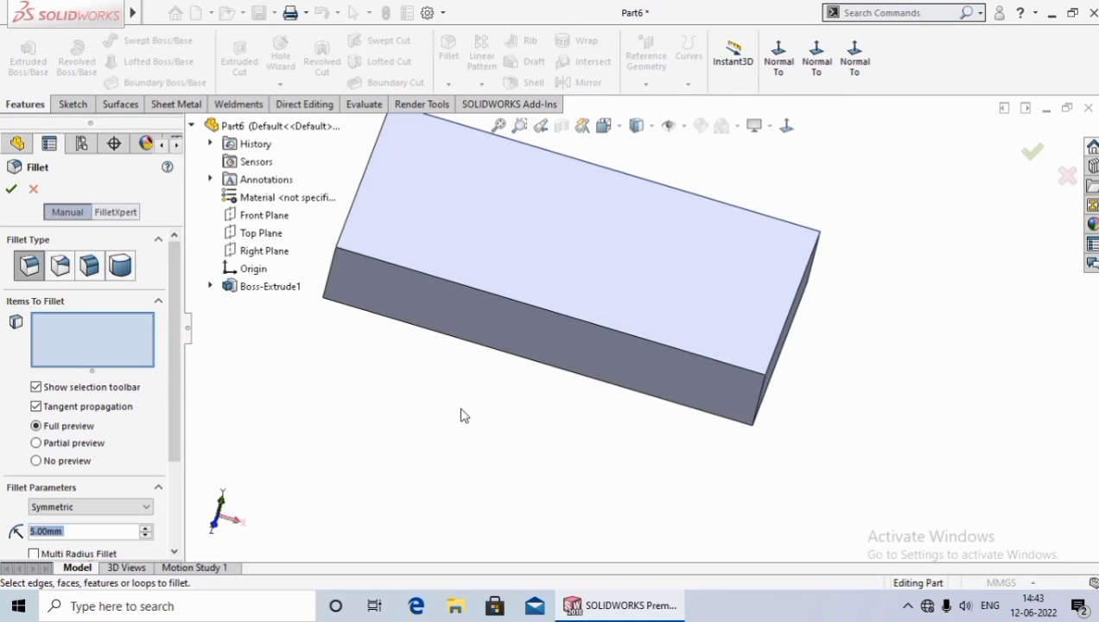
Zoom to fit, then add the first top edge and the left end edge to the fillet
key("f")
scroll(551, 361, "down", 3)
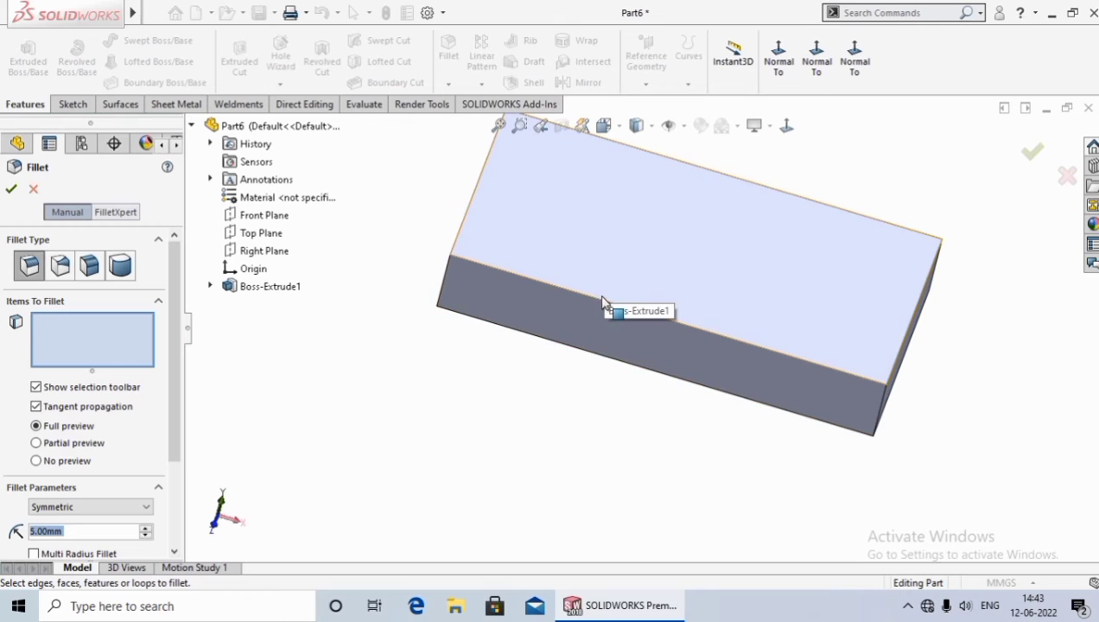
left_click(595, 298)
mouse_move(540, 363)
middle_mouse_down()
mouse_move(515, 363)
mouse_move(559, 275)
mouse_move(691, 374)
middle_mouse_up()
left_click(508, 247)
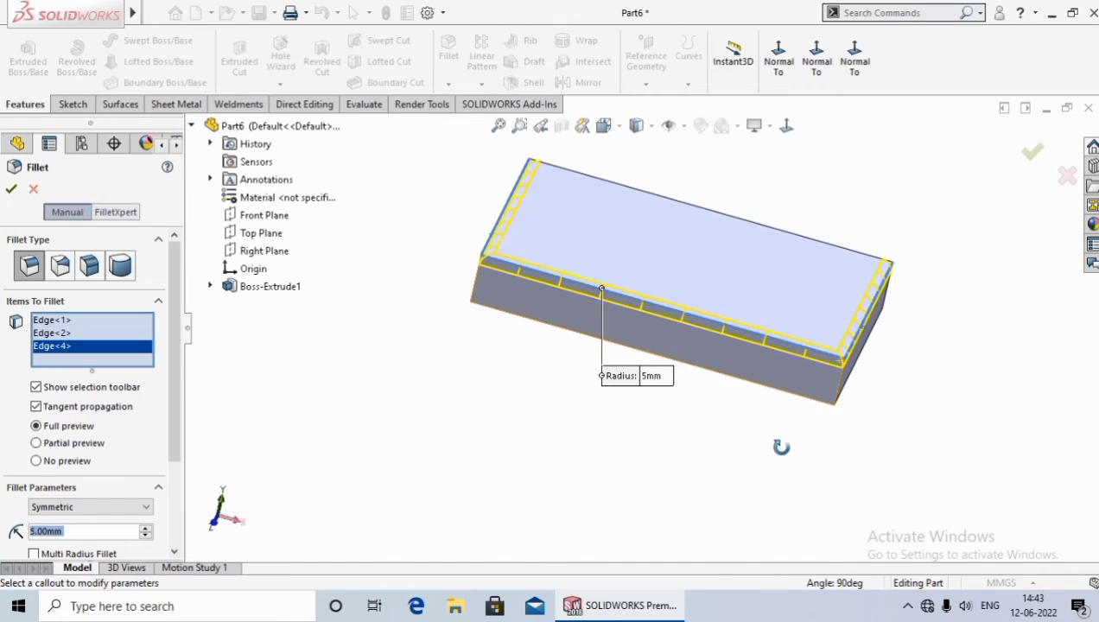
Add another top edge and the near vertical corner edge to the fillet
mouse_move(780, 447)
middle_mouse_down()
mouse_move(792, 414)
mouse_move(819, 474)
middle_mouse_up()
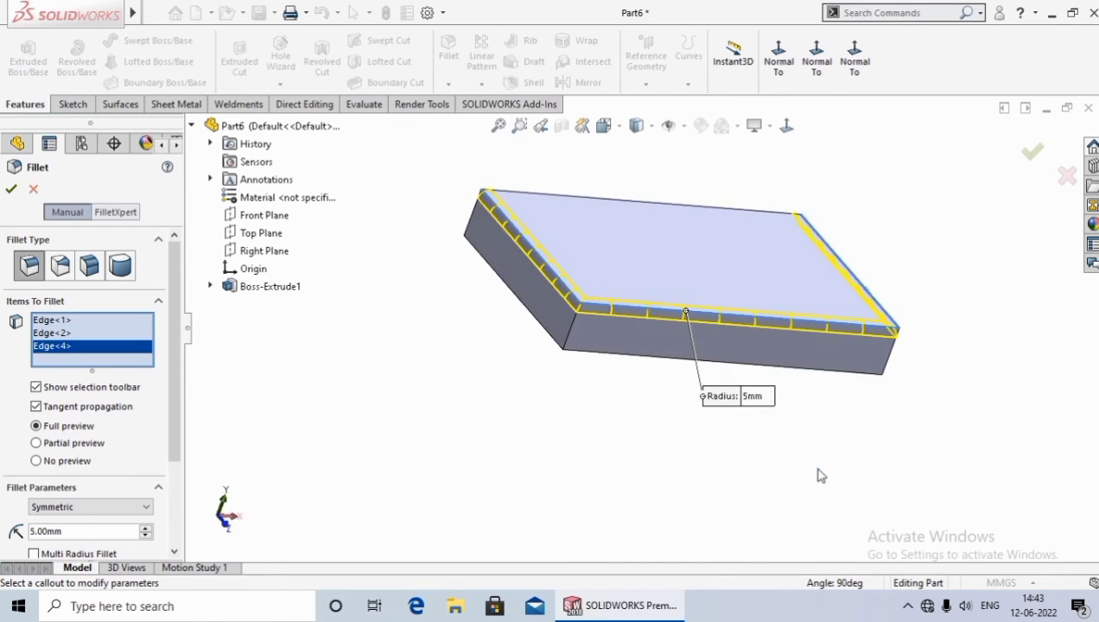
scroll(608, 351, "down", 3)
left_click(542, 335)
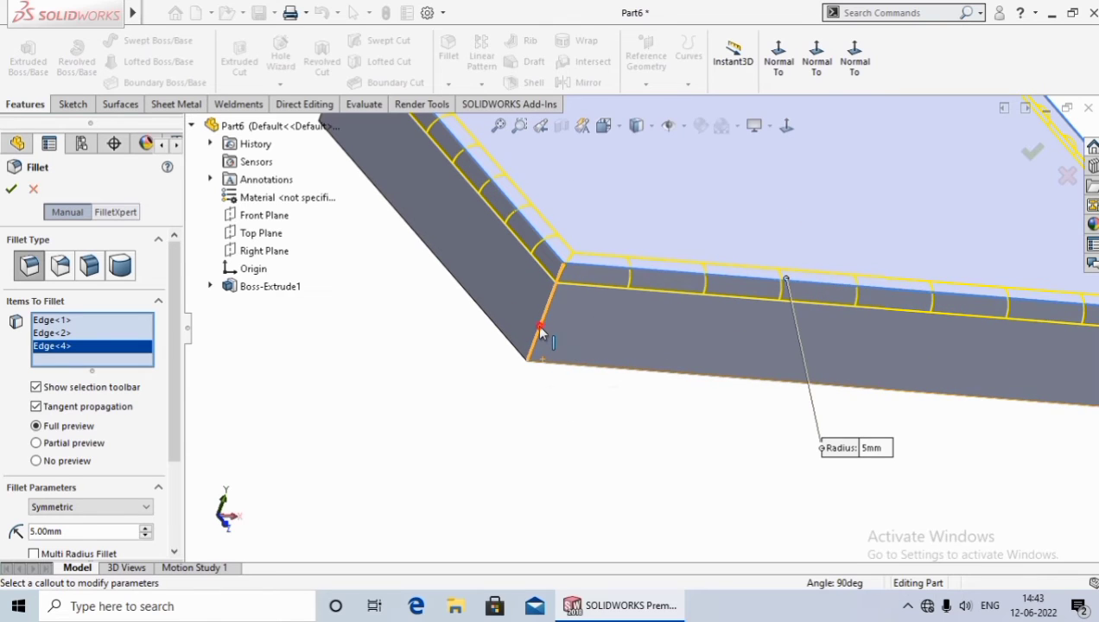
scroll(588, 428, "up", 3)
middle_click_drag(642, 356, 724, 426)
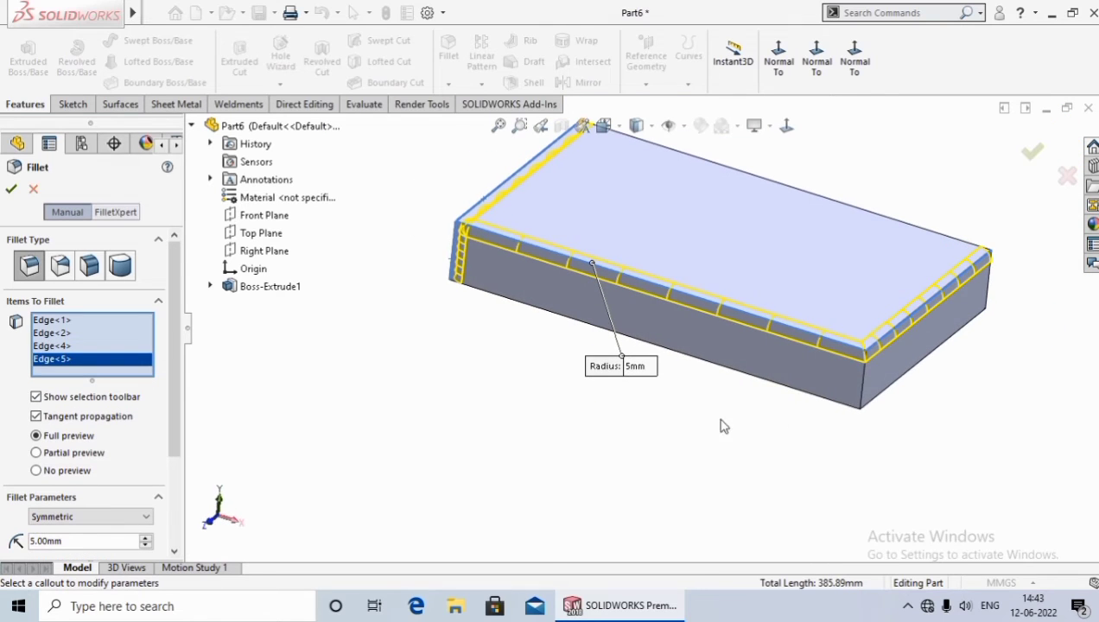
left_click(860, 399)
mouse_move(386, 413)
middle_mouse_down()
mouse_move(392, 375)
mouse_move(393, 425)
middle_mouse_up()
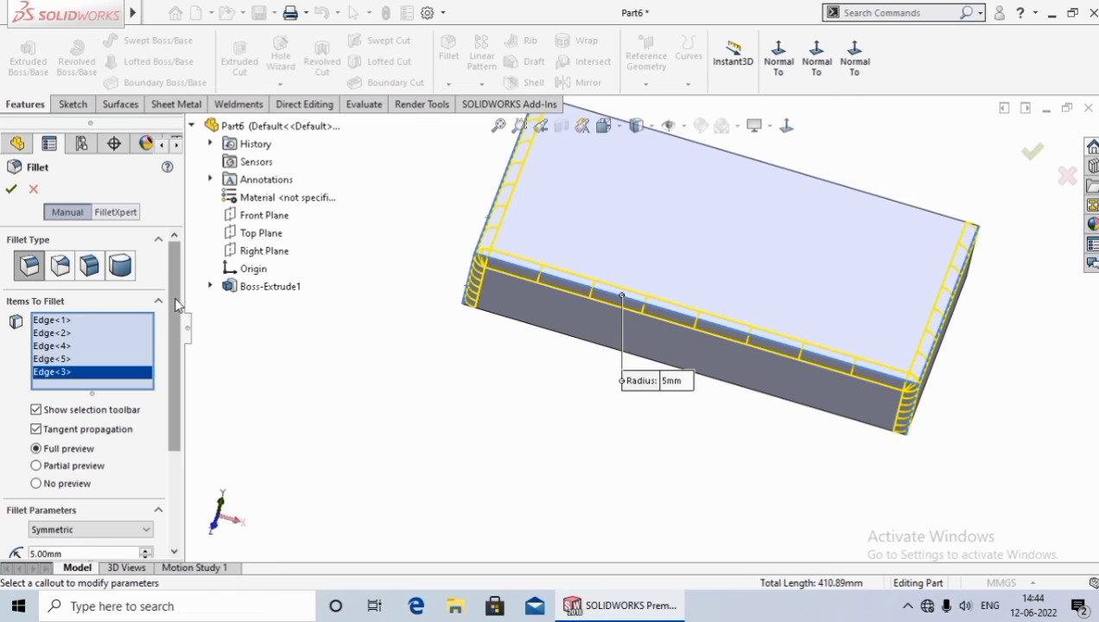
Set the fillet to Symmetric with a 6 mm radius and a Circular profile
left_click_drag(174, 296, 186, 394)
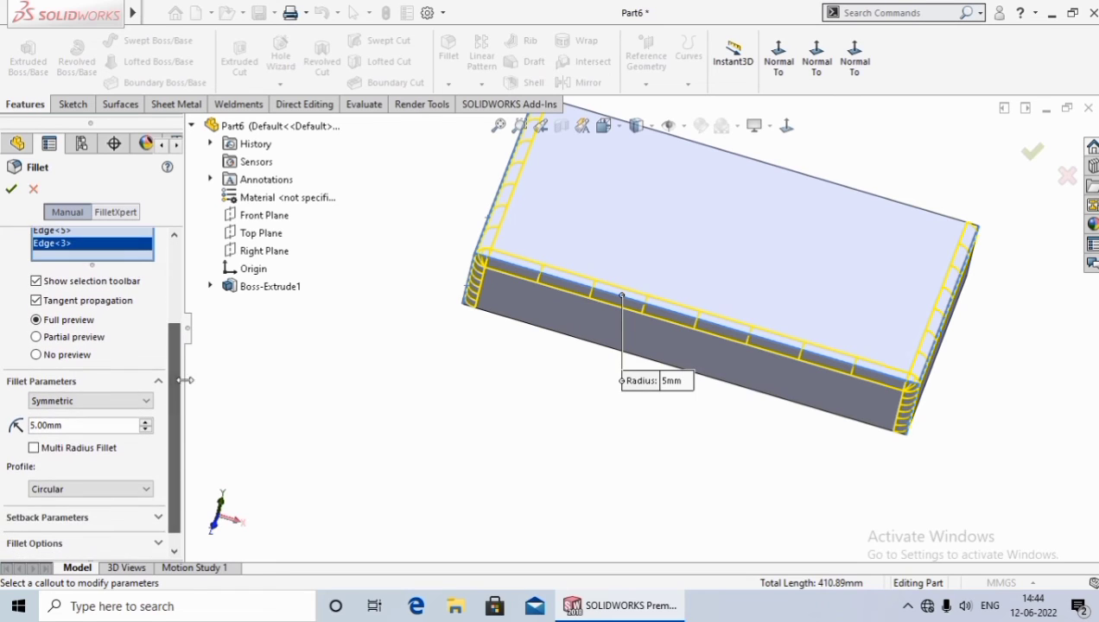
left_click(95, 405)
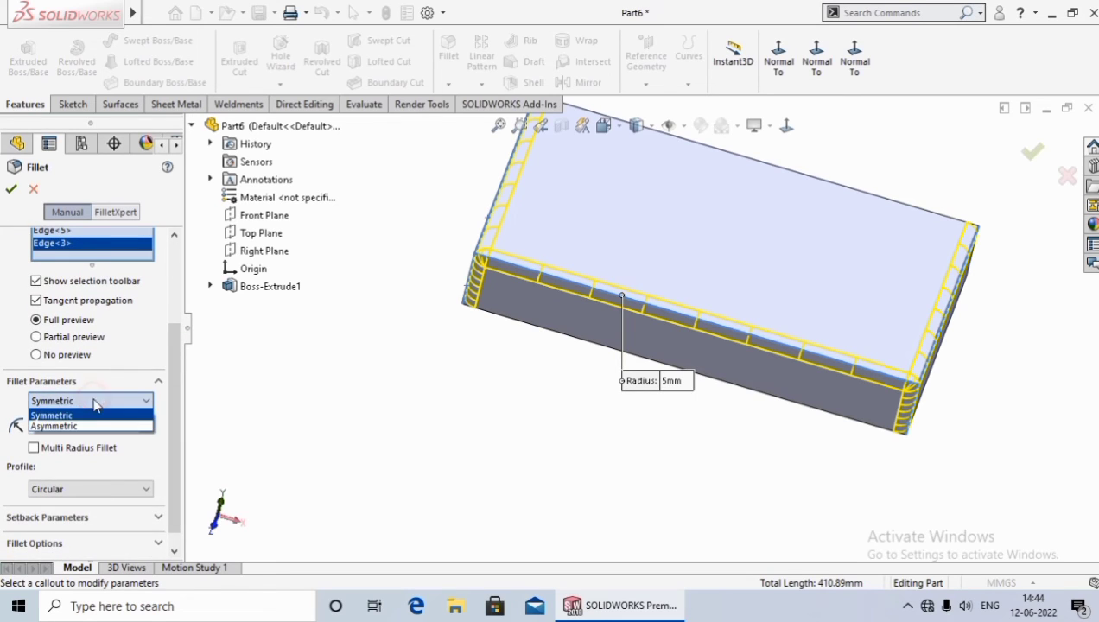
left_click(84, 420)
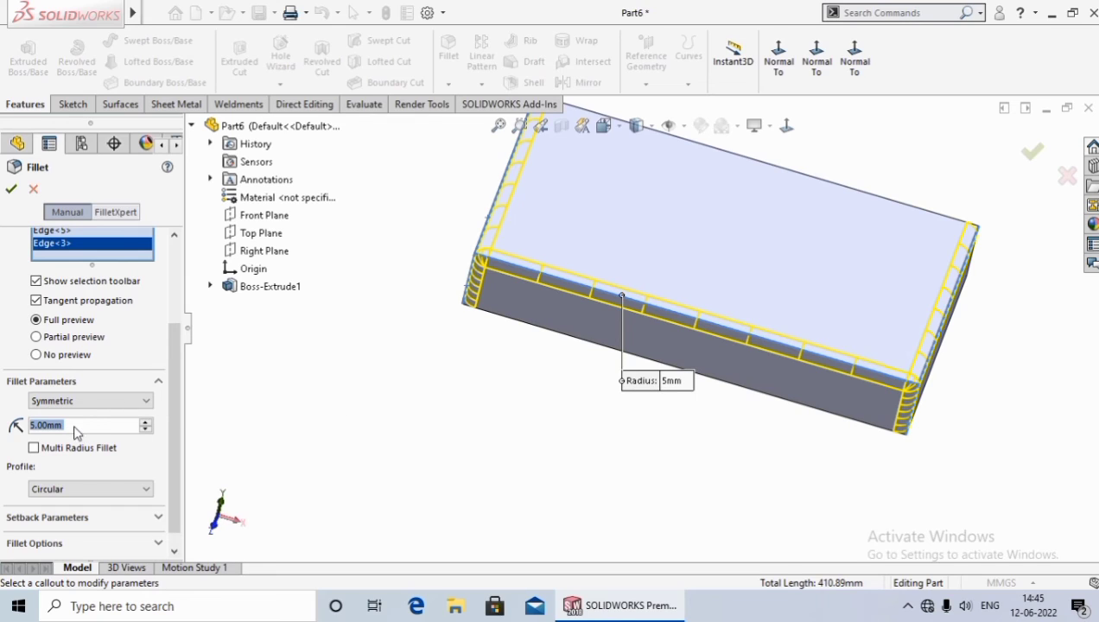
type("6")
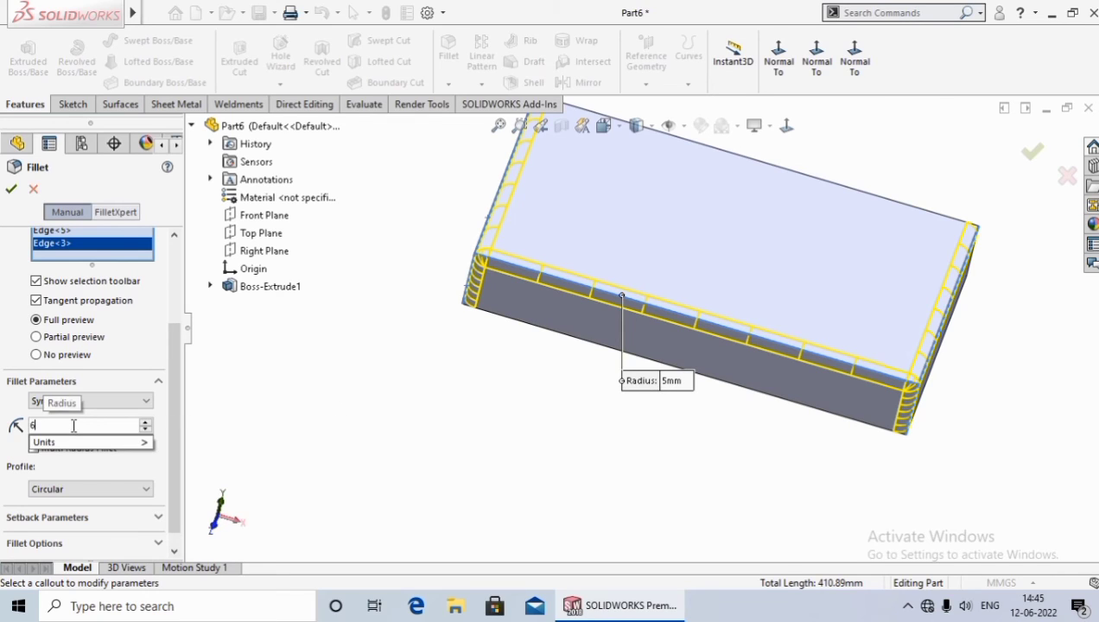
key("Return")
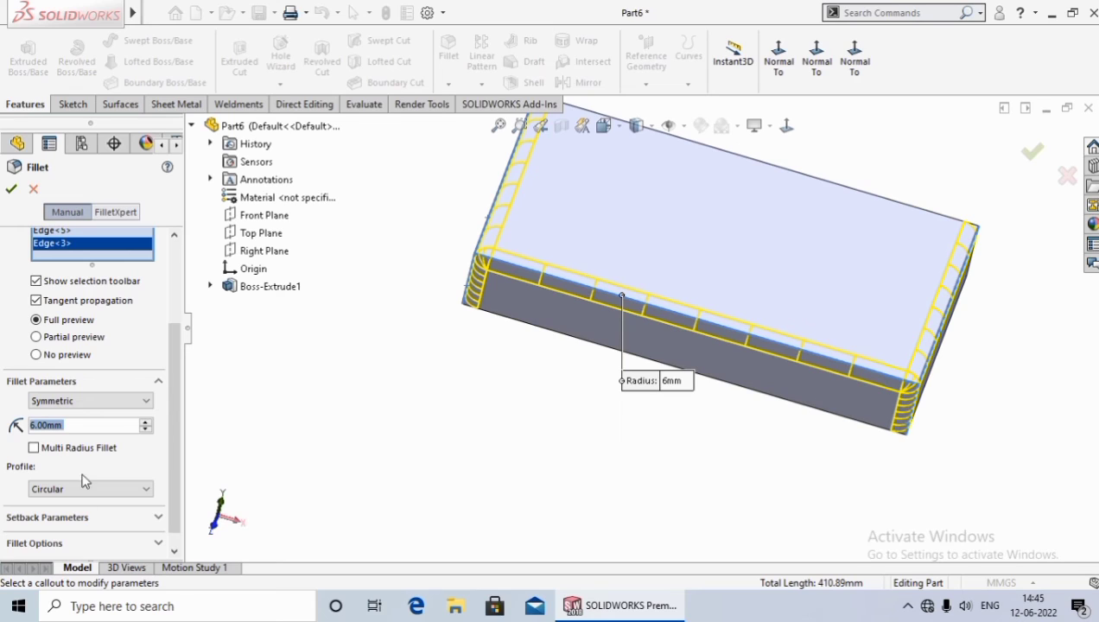
left_click(94, 489)
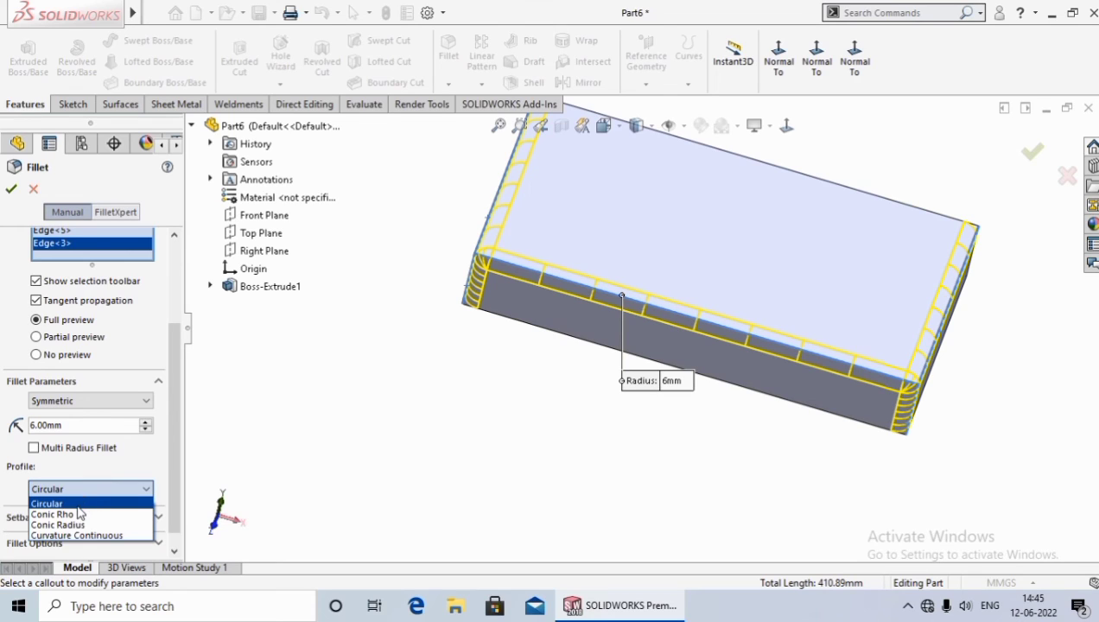
left_click(85, 502)
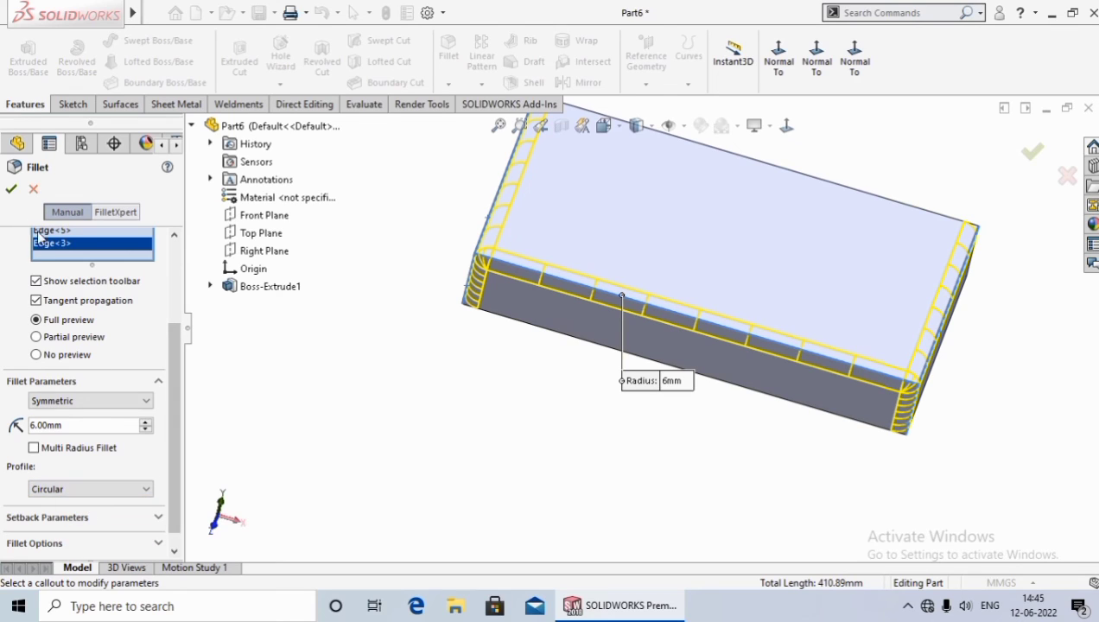
left_click(13, 197)
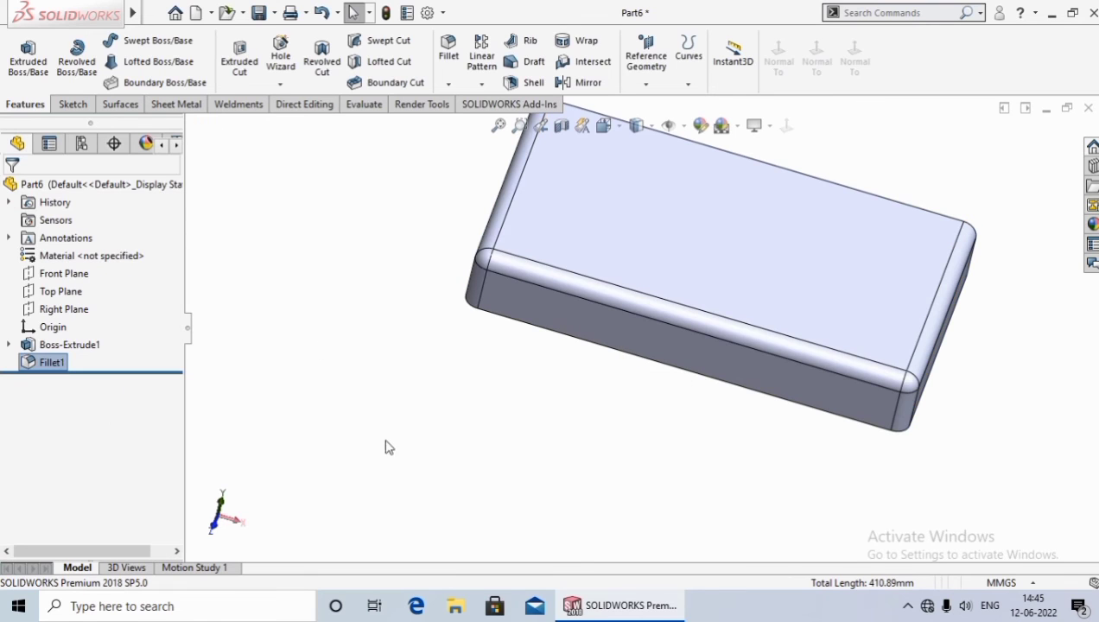
mouse_move(407, 438)
middle_mouse_down()
mouse_move(570, 405)
mouse_move(528, 420)
middle_mouse_up()
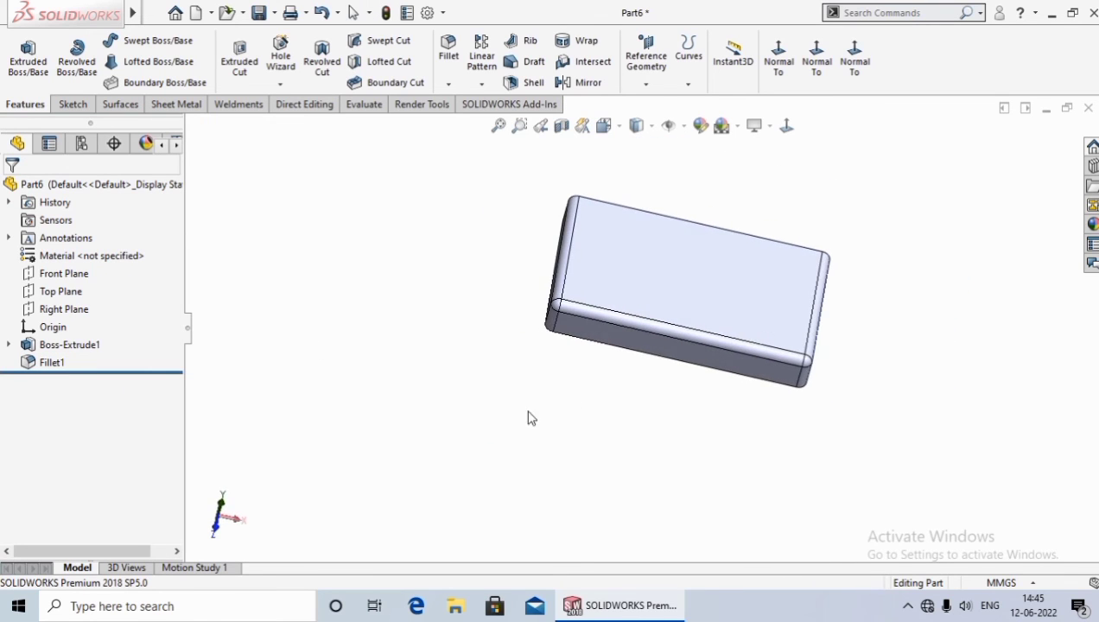
scroll(677, 336, "down", 3)
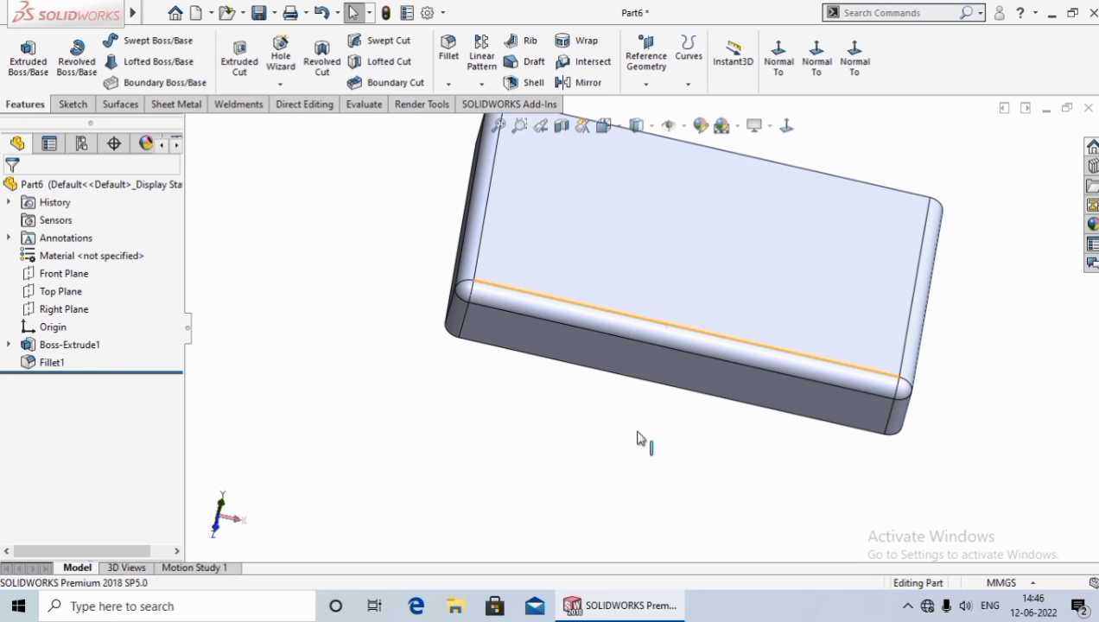
scroll(613, 470, "up", 3)
middle_click_drag(640, 411, 651, 432)
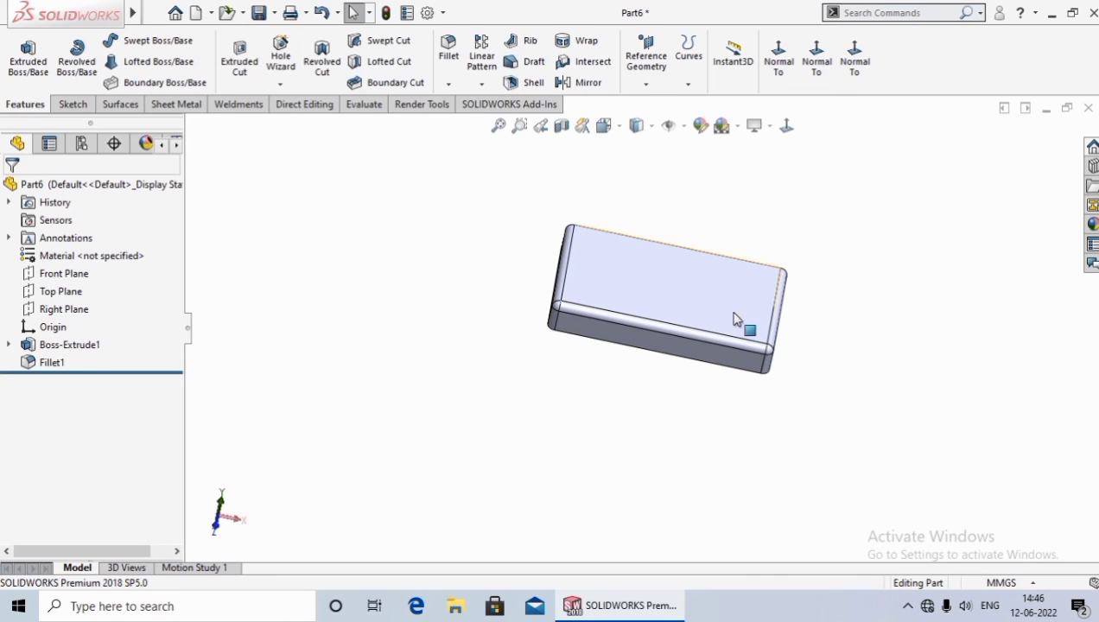
scroll(739, 315, "down", 4)
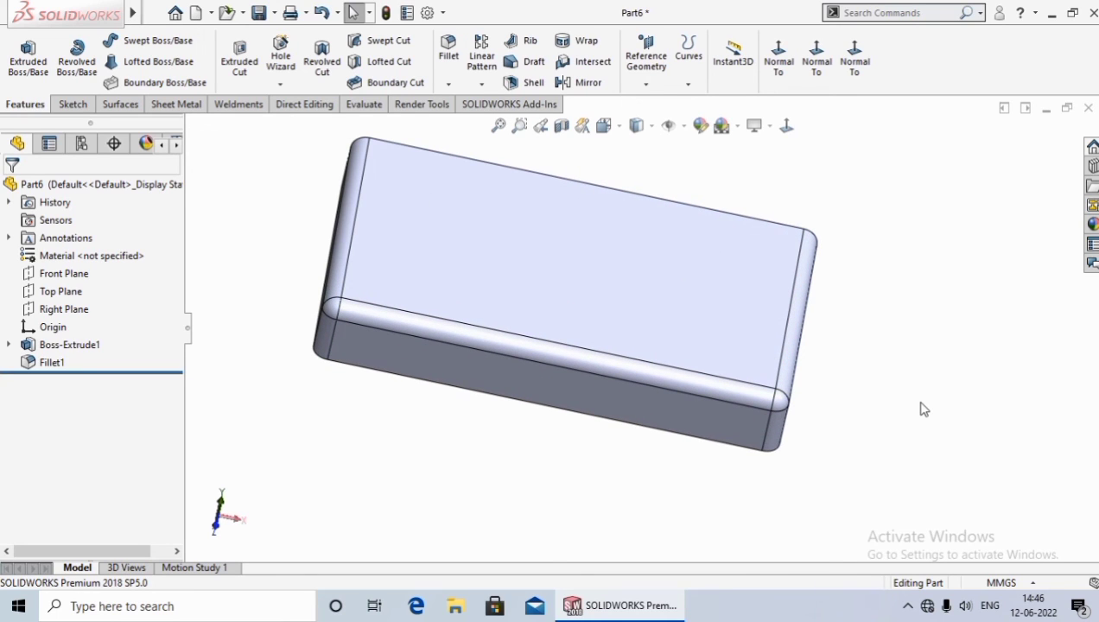